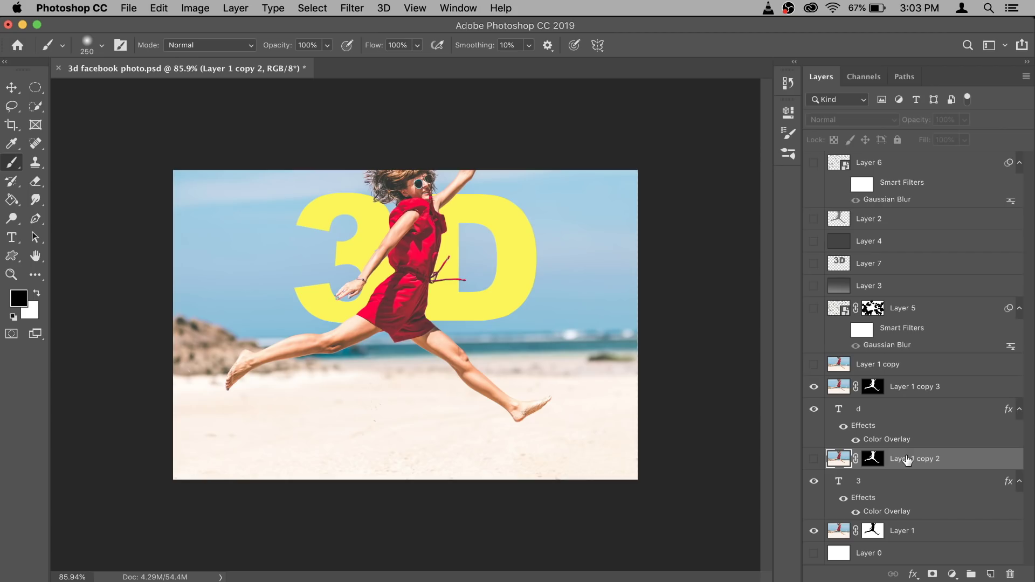
Open the image beach-beautiful-beauty-1129605.jpg from the 3d facebook photo folder
click(125, 6)
click(137, 40)
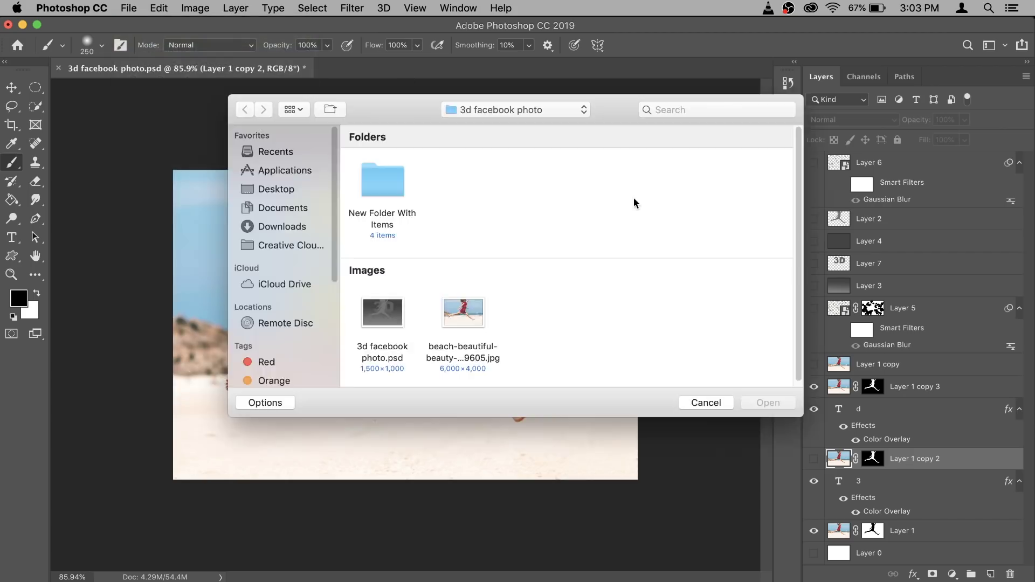
click(464, 316)
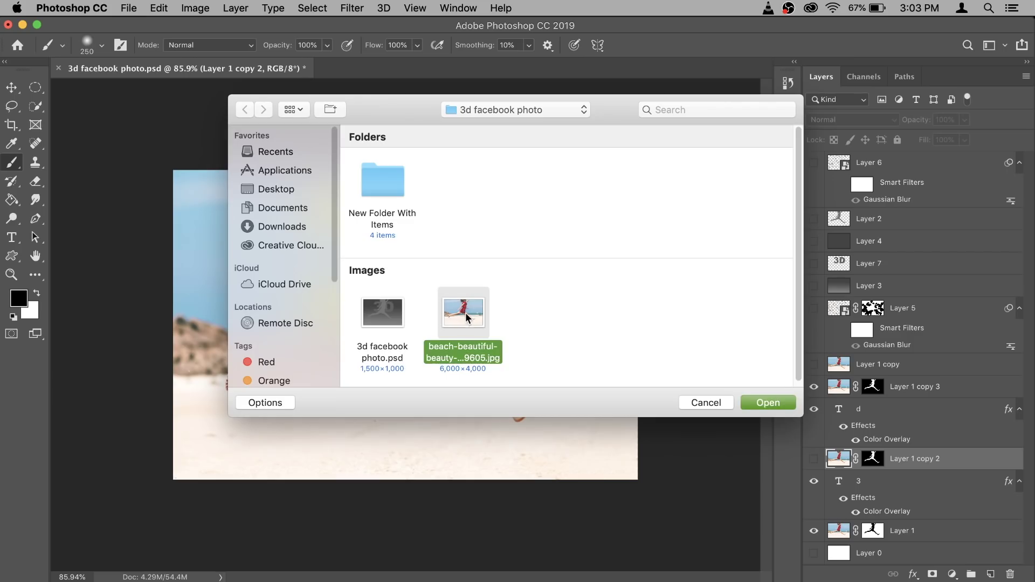
click(764, 406)
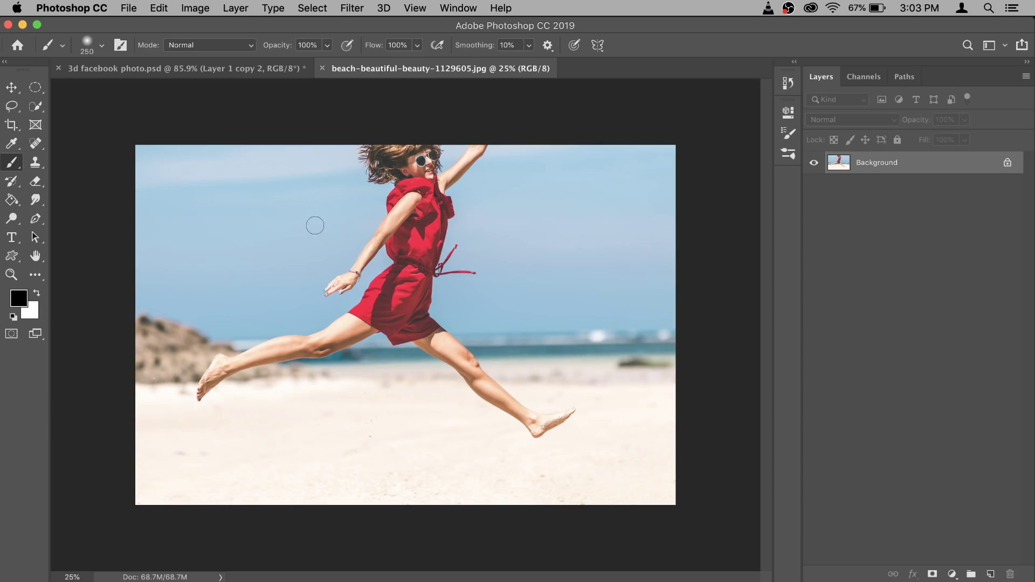
Resize the beach image to a width of 1500 pixels, keeping its proportions
click(196, 7)
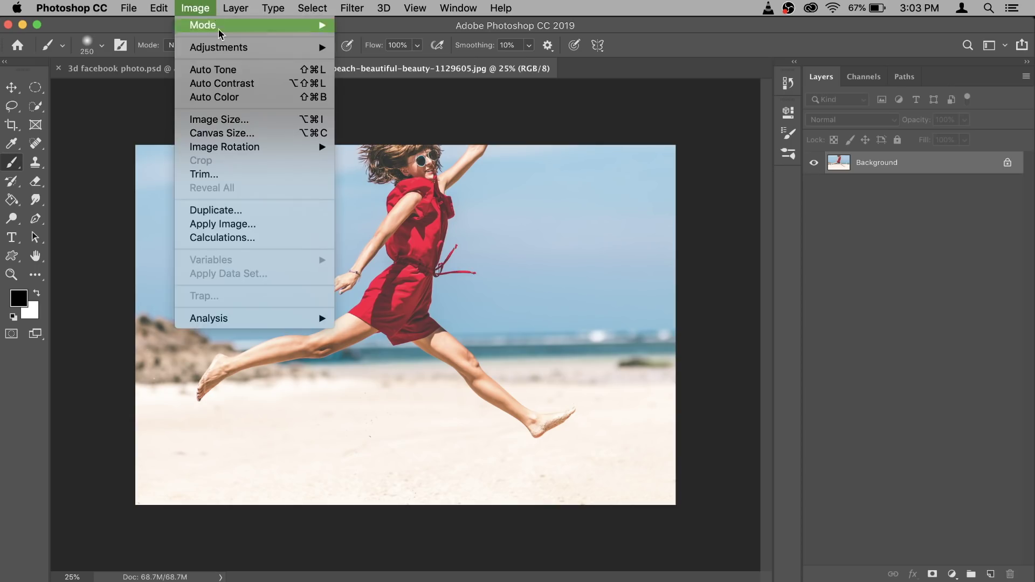
click(226, 119)
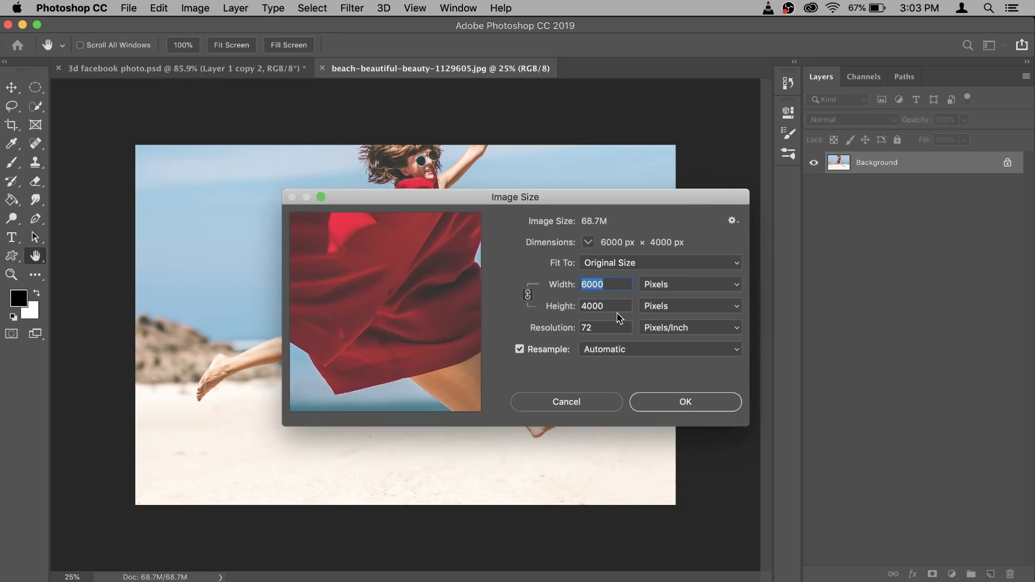
text(1500)
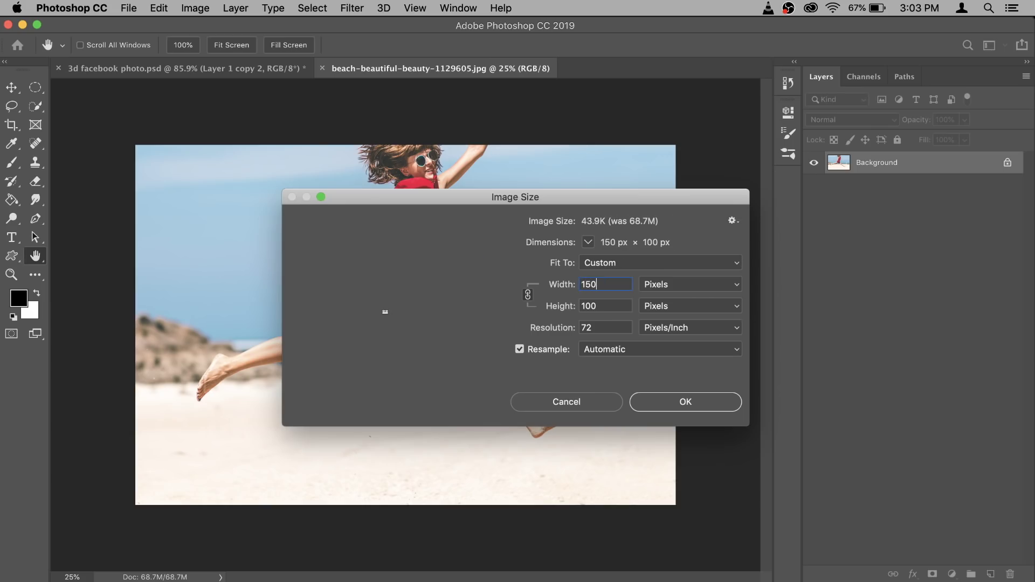
click(716, 407)
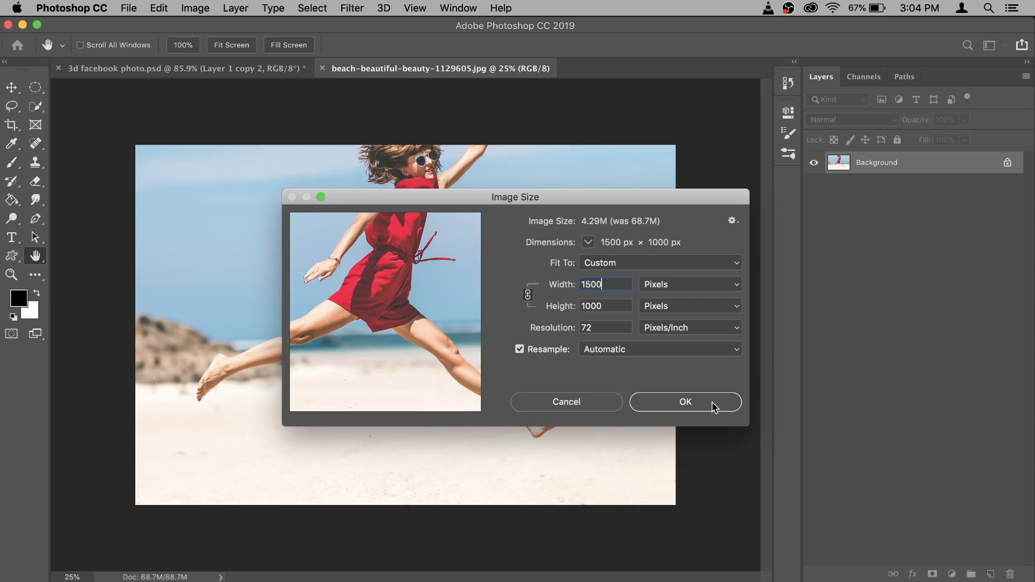
Convert the locked Background into a regular layer named Layer 0
key(b)
key(super+0)
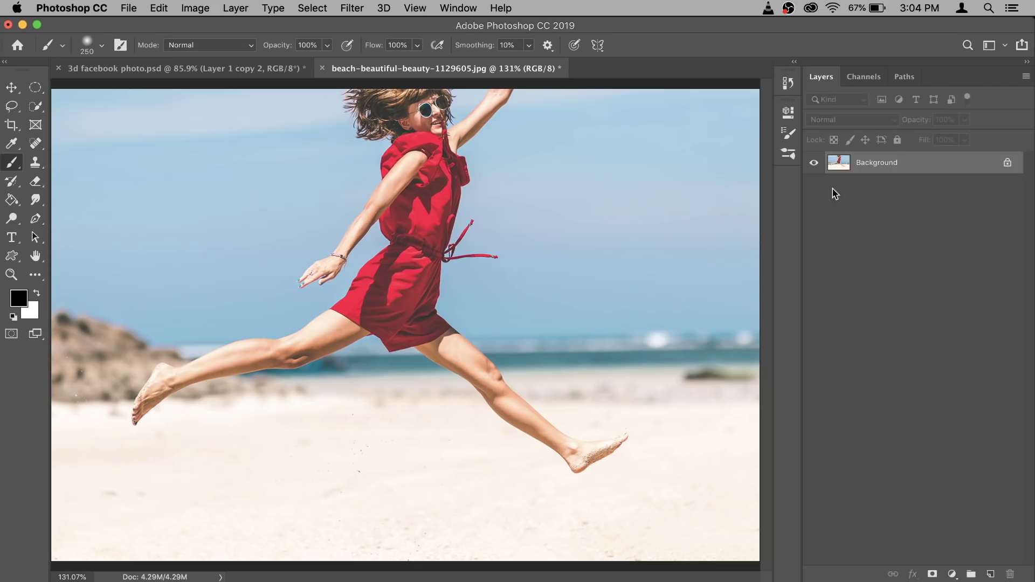
double_click(920, 169)
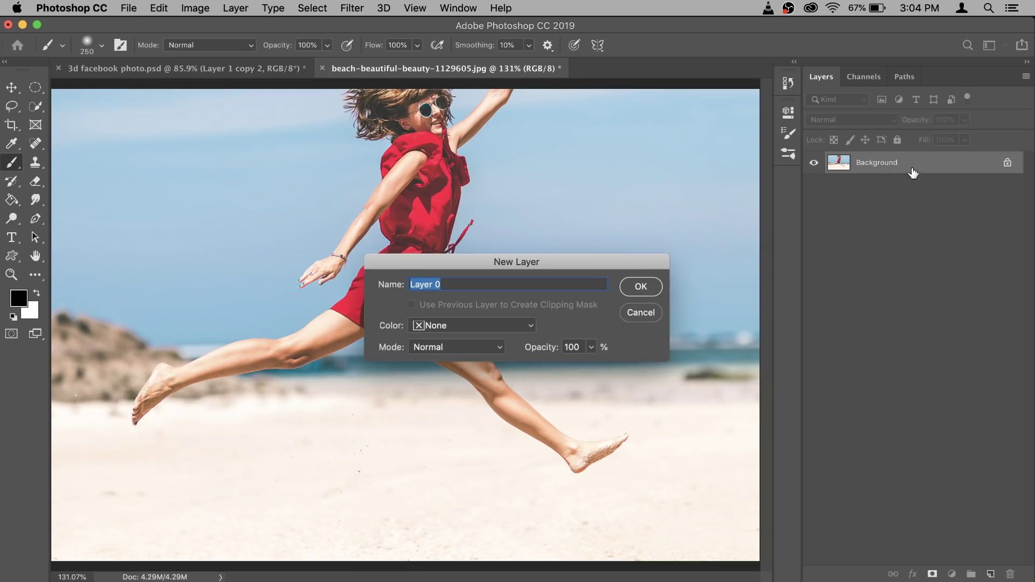
click(641, 287)
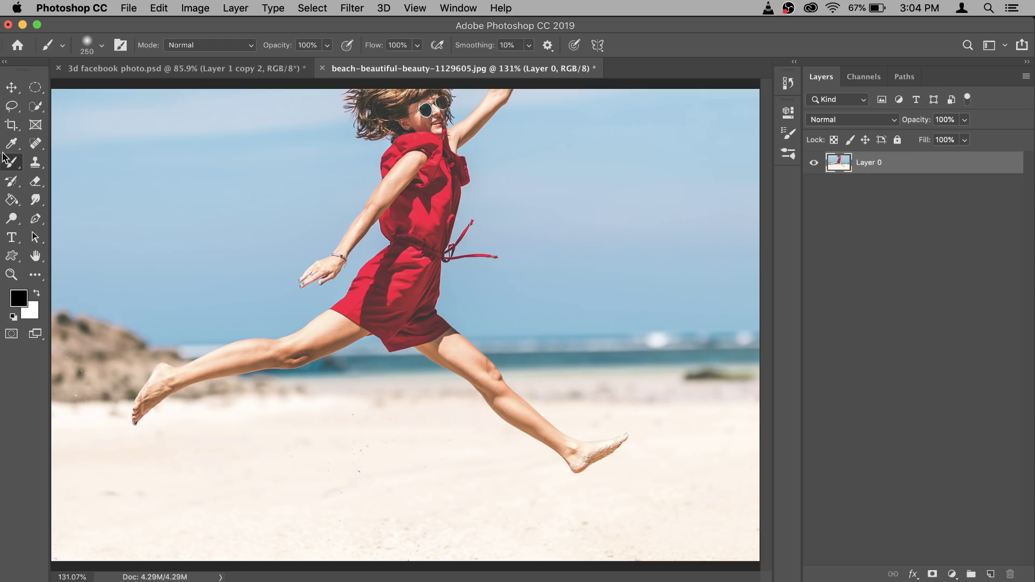
Select the woman's red outfit and upper arm using the Quick Selection tool with a 45-pixel brush
click(36, 107)
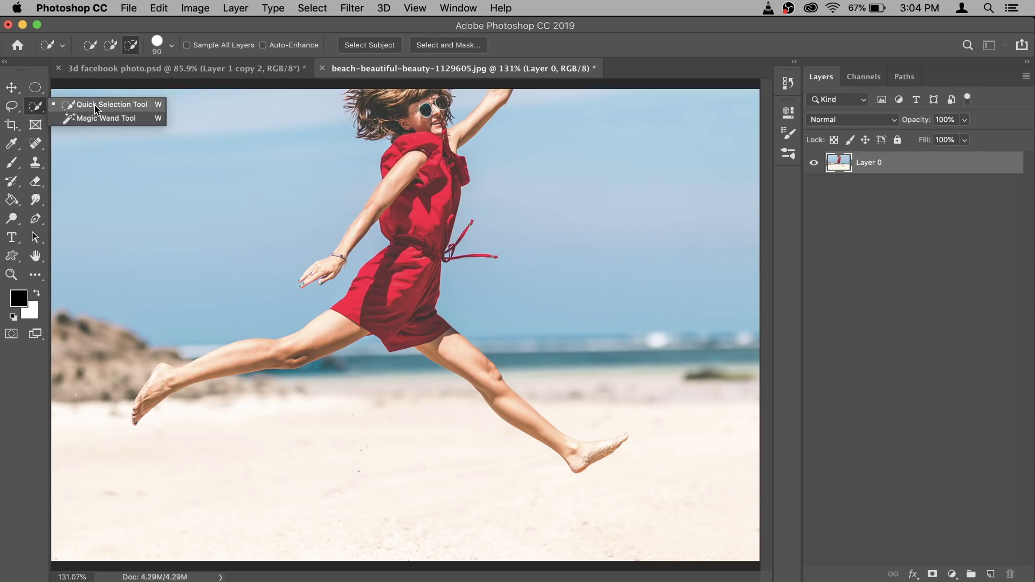
click(52, 106)
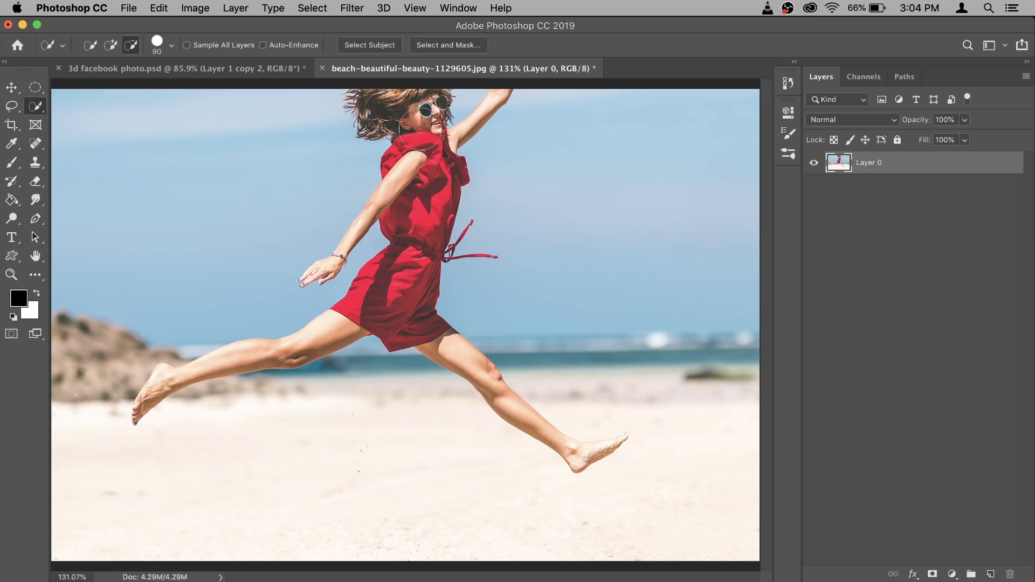
key(bracketleft)
key(bracketleft)
key(bracketleft)
key(bracketleft)
key(bracketleft)
scroll(411, 121, down, 3)
mouse_move(421, 178)
mouse_down()
mouse_move(394, 254)
mouse_move(401, 267)
mouse_up()
scroll(382, 324, up, 4)
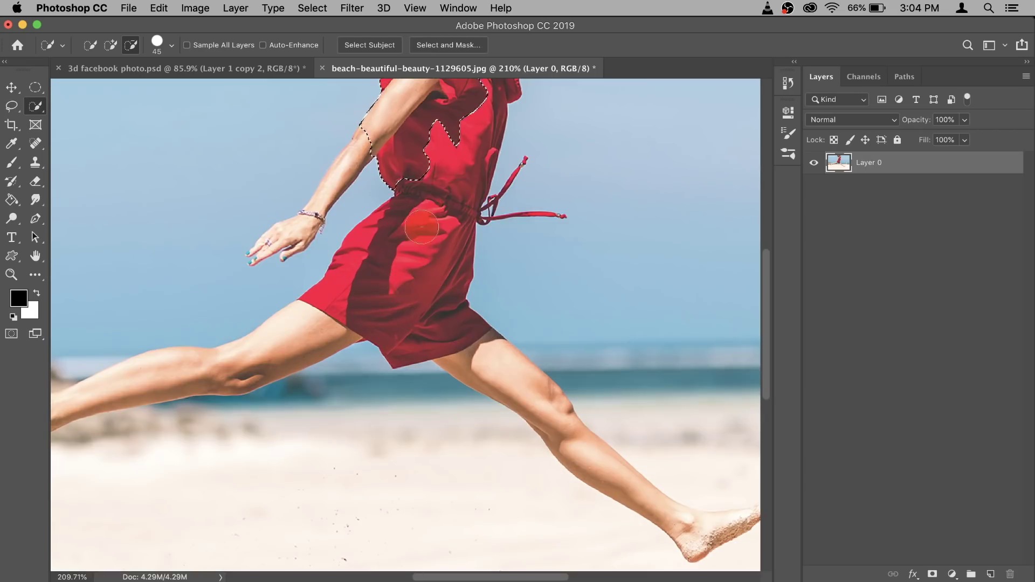
mouse_move(450, 132)
mouse_down()
mouse_move(410, 108)
mouse_move(367, 125)
mouse_move(349, 156)
mouse_up()
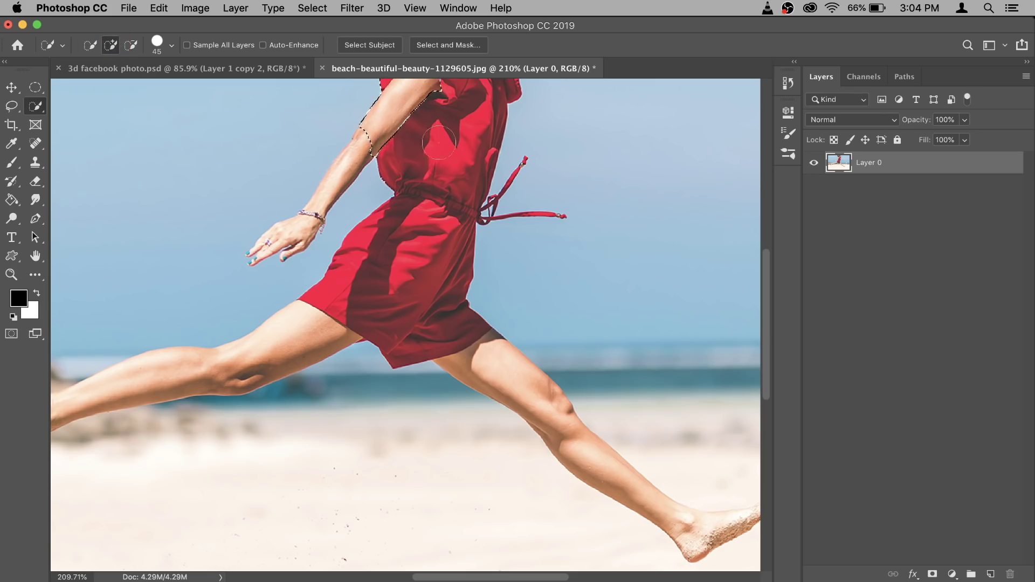
drag(432, 162, 442, 292)
Extend the quick selection over both legs and feet, reducing the brush size to 15 and 8 for the toes
scroll(470, 422, down, 3)
scroll(469, 422, right, 5)
key(bracketleft)
key(bracketleft)
key(bracketleft)
key(bracketleft)
key(bracketleft)
key(bracketleft)
scroll(469, 421, up, 3)
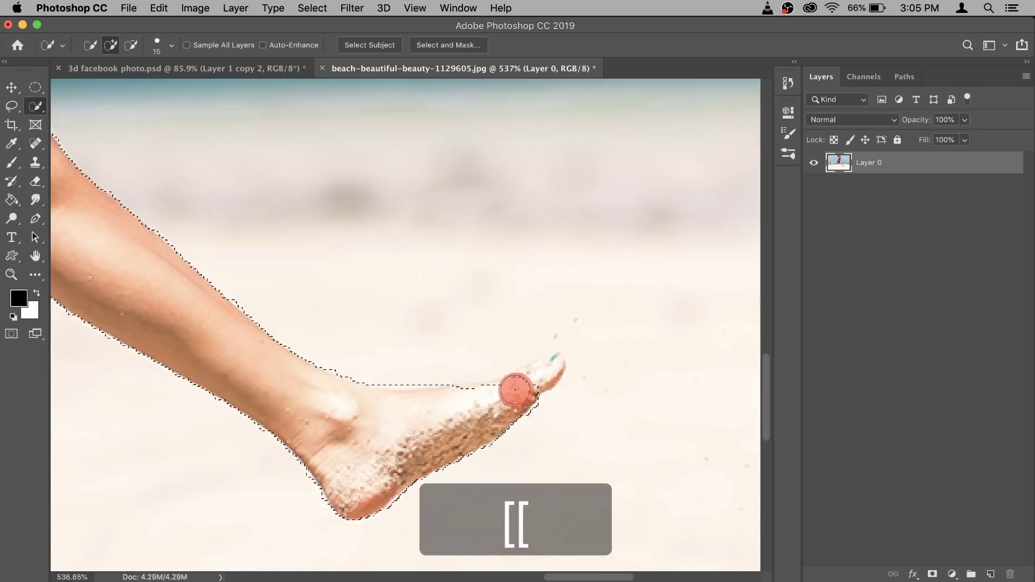
scroll(582, 346, up, 5)
scroll(378, 269, left, 5)
scroll(126, 328, down, 5)
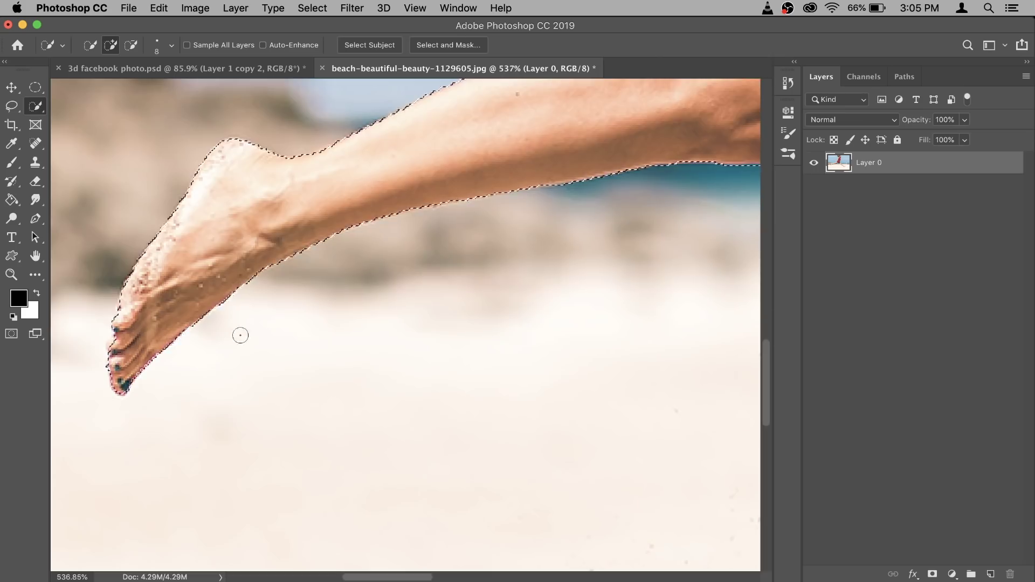
Add the belt ties at the woman's waist to the selection with a brush size of 4
scroll(475, 351, up, 8)
scroll(641, 186, down, 3)
key(bracketleft)
key(bracketleft)
key(bracketleft)
key(bracketleft)
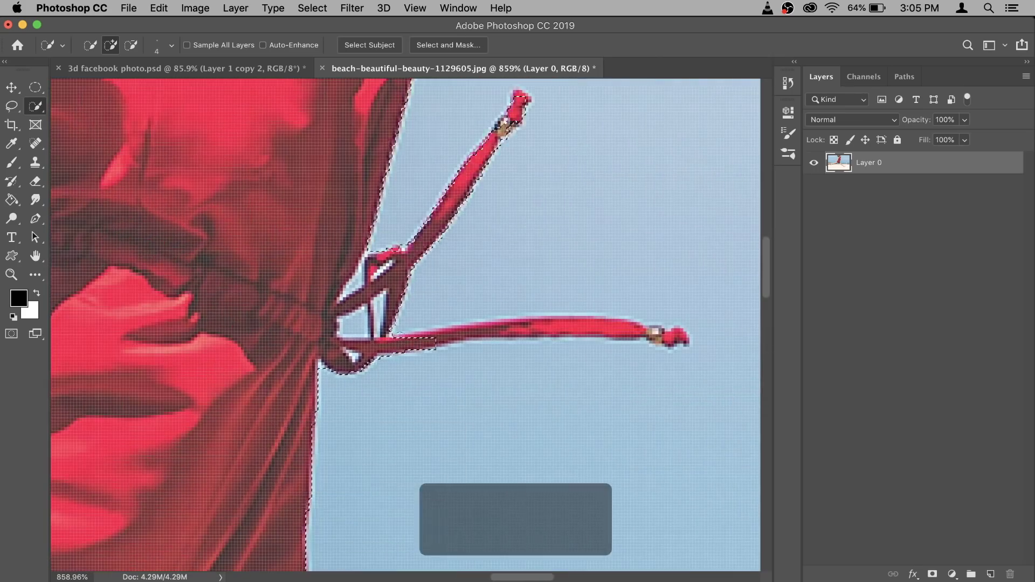
Add the woman's lowered forearm, hand and fingers to the selection
scroll(206, 440, up, 2)
scroll(205, 440, left, 5)
scroll(206, 440, down, 2)
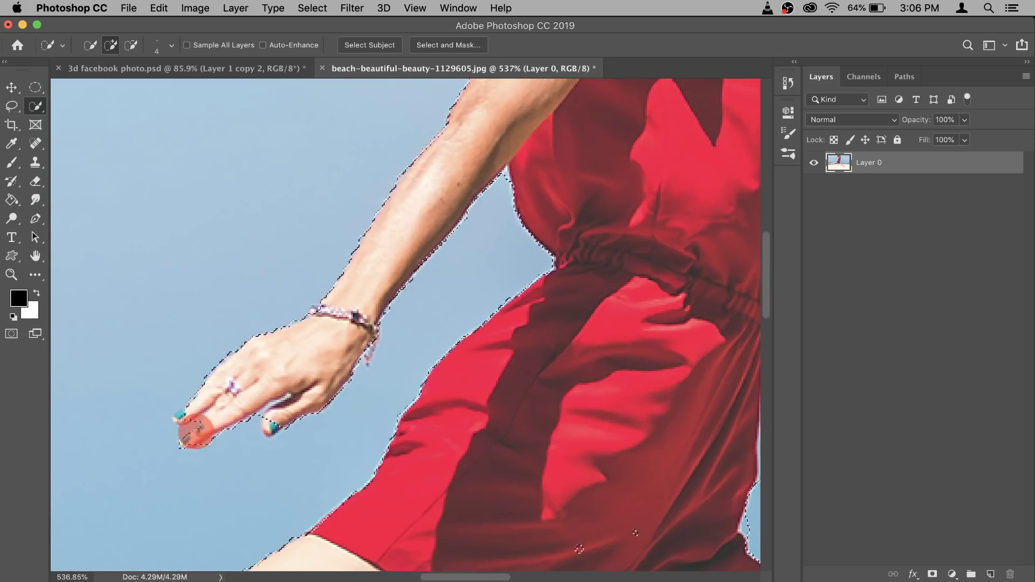
Subtract the patch of sky between the woman's hair and raised arm from the selection
scroll(555, 225, up, 10)
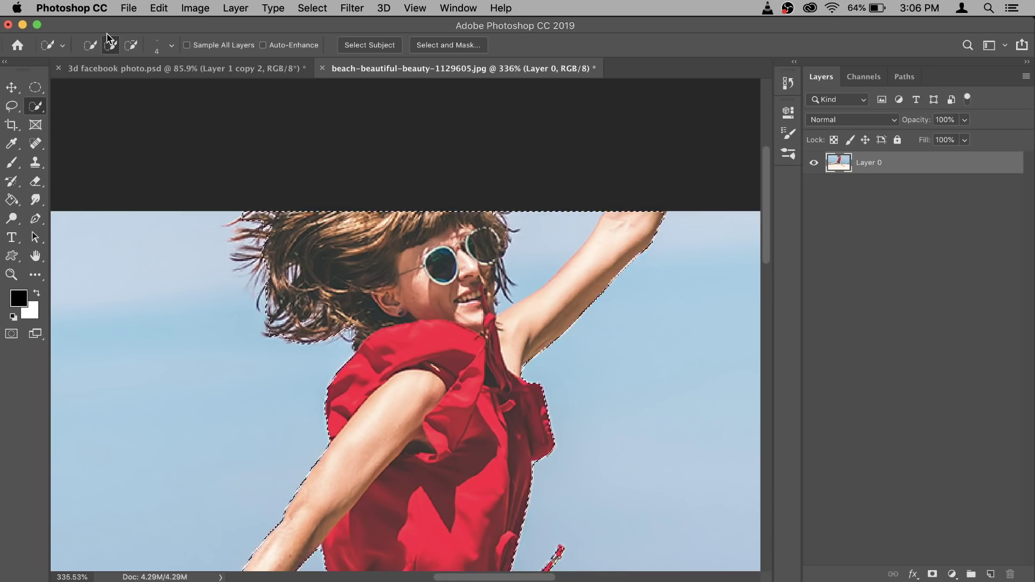
key(alt)
alt+click(550, 220)
scroll(551, 259, down, 6)
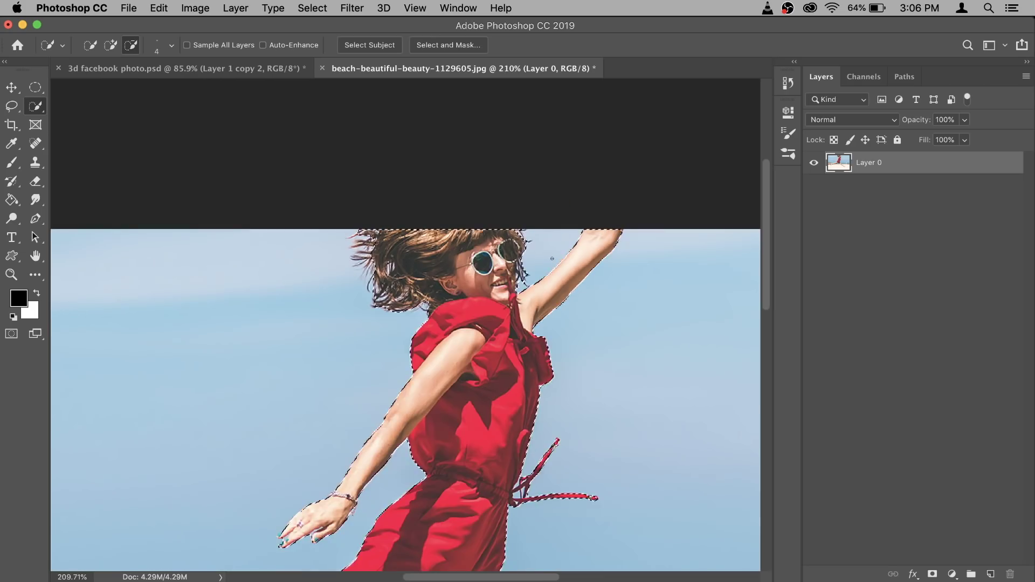
Add a layer mask to Layer 0 from the selection of the woman
scroll(378, 333, up, 3)
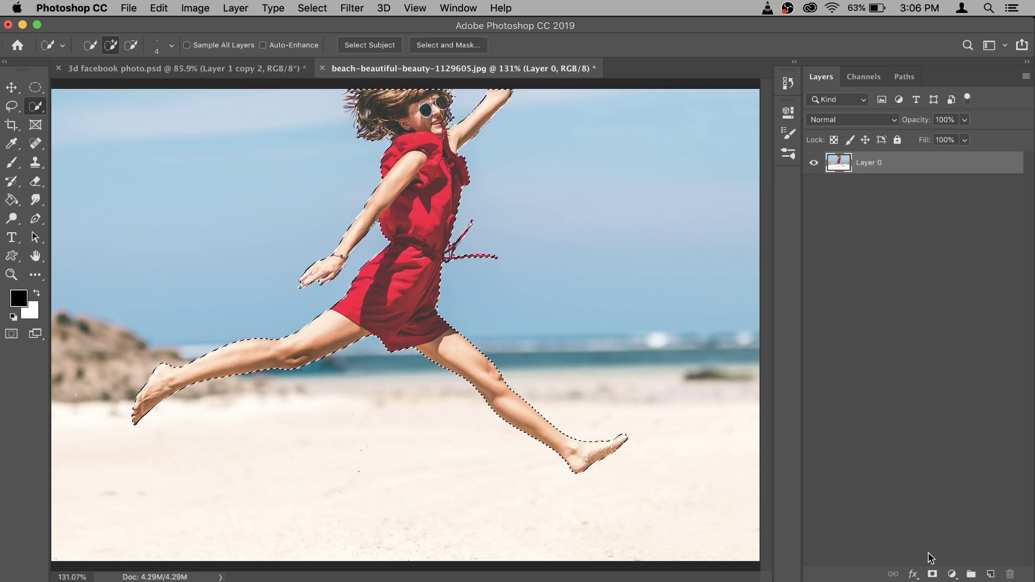
click(933, 574)
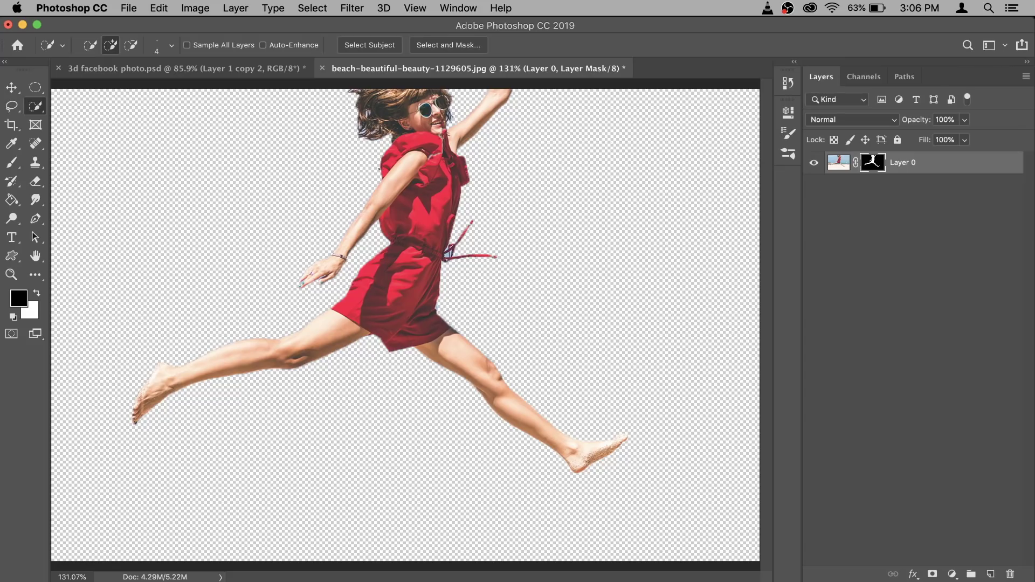
Open Select and Mask for the layer mask and preview it On Black at 100% opacity
right_click(872, 161)
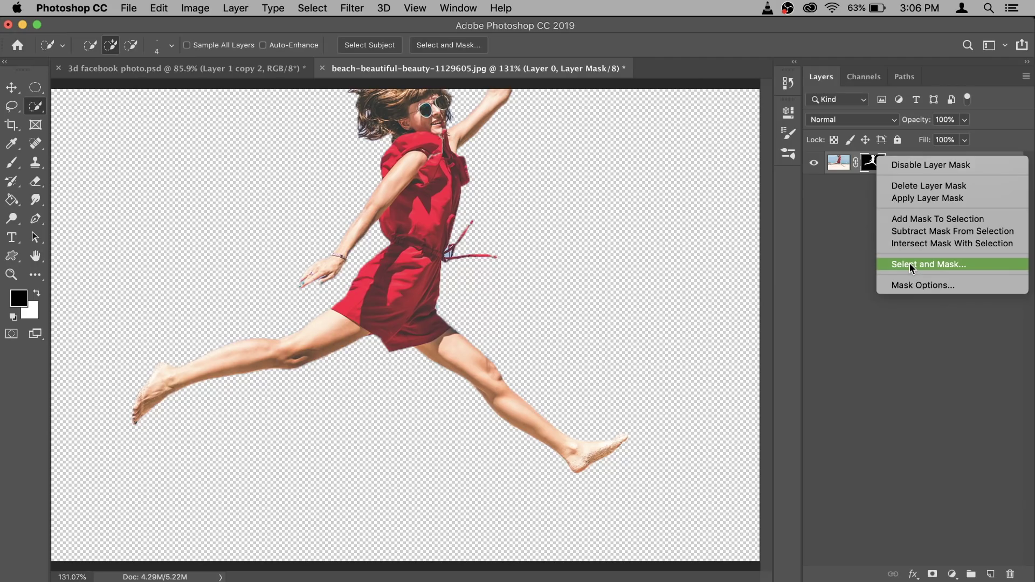
click(910, 263)
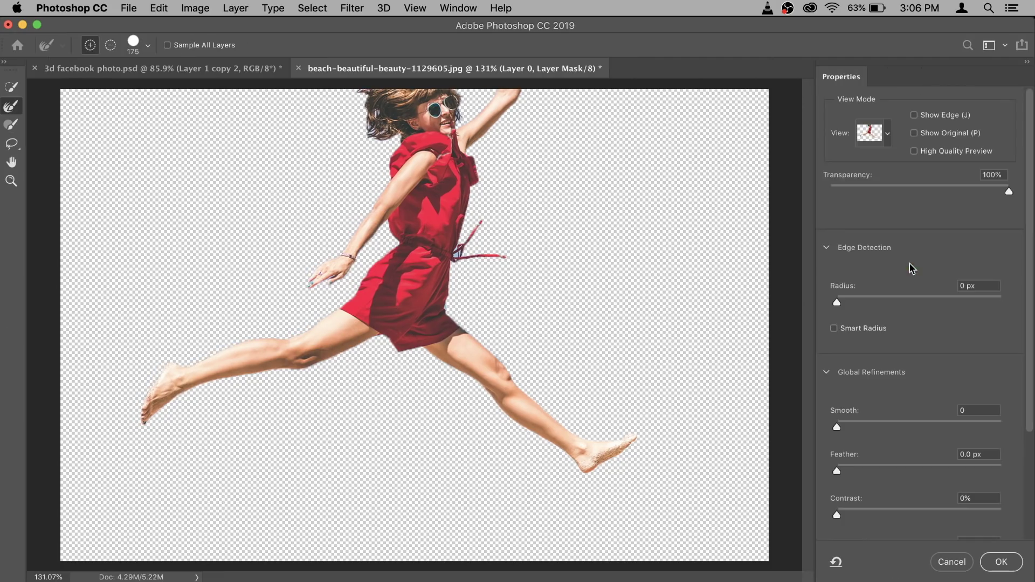
click(888, 135)
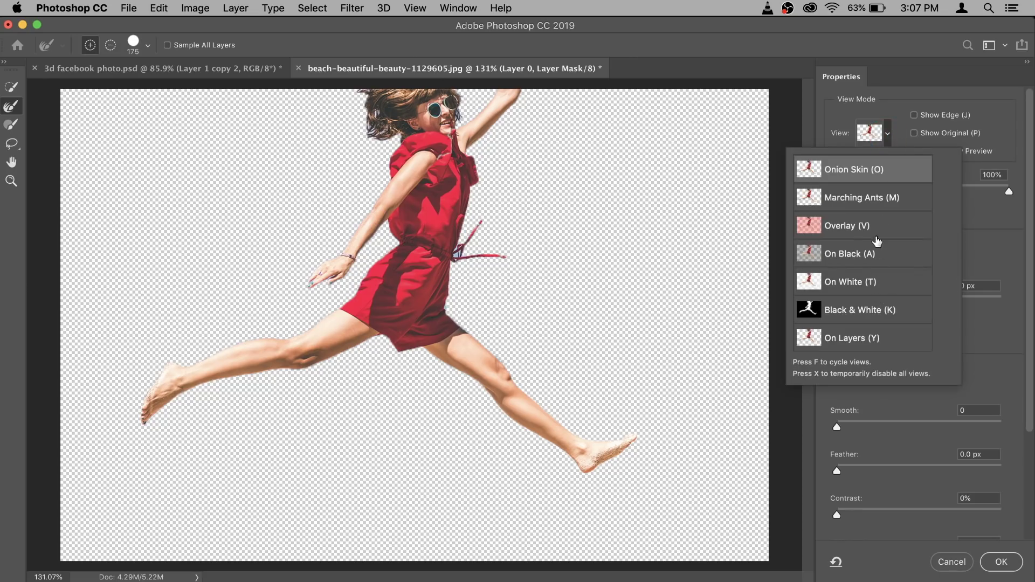
click(871, 254)
click(981, 211)
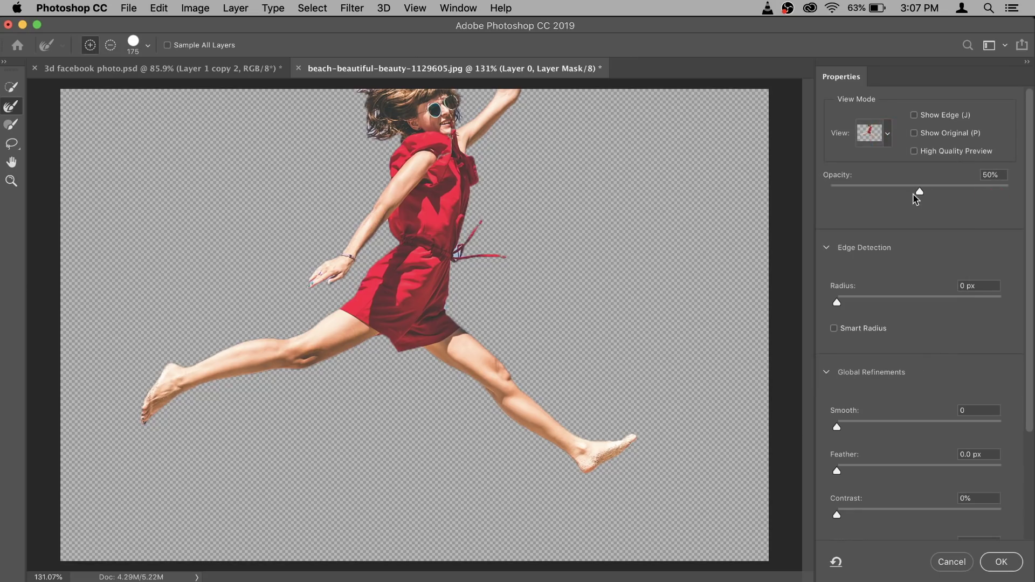
drag(921, 193, 1010, 192)
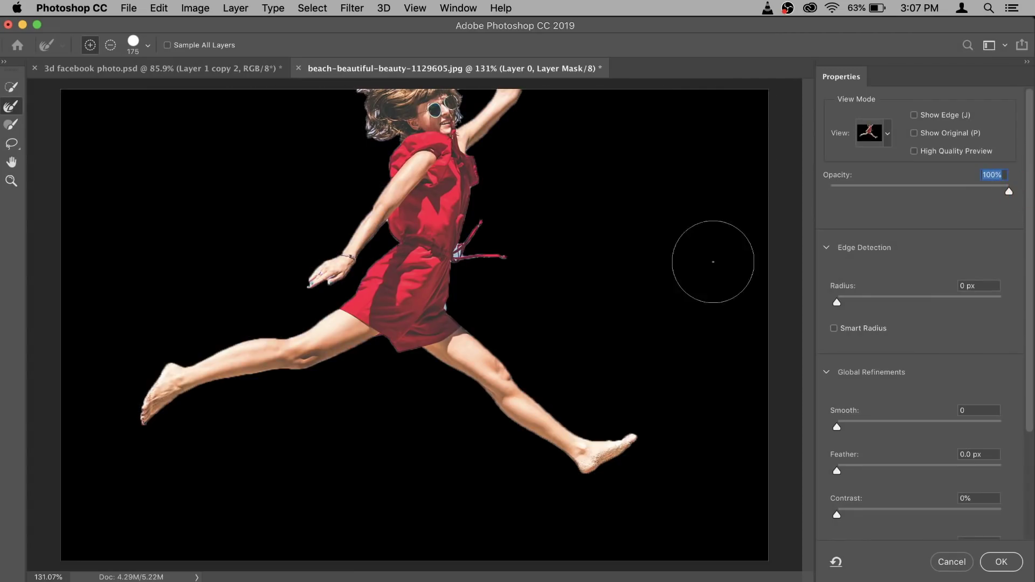
Refine the mask edge with Smooth 40 and Contrast 29%, and apply the refinement
scroll(245, 410, up, 5)
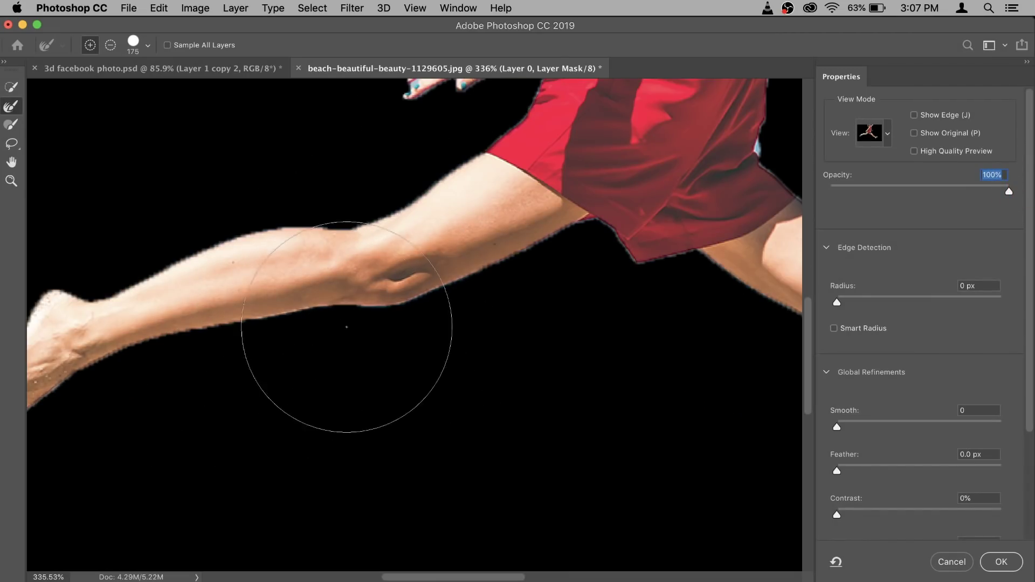
drag(894, 427, 904, 422)
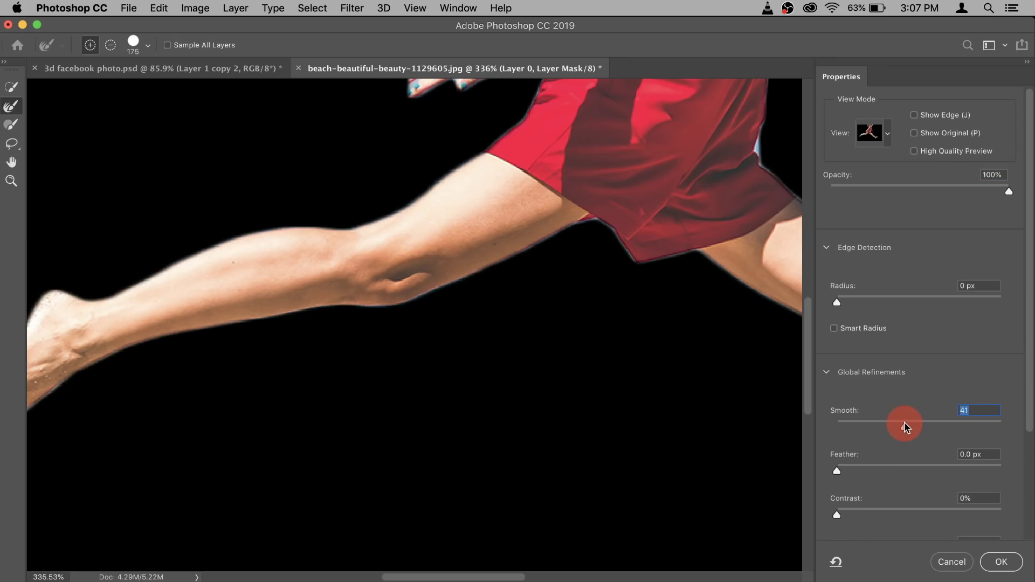
drag(878, 513, 887, 515)
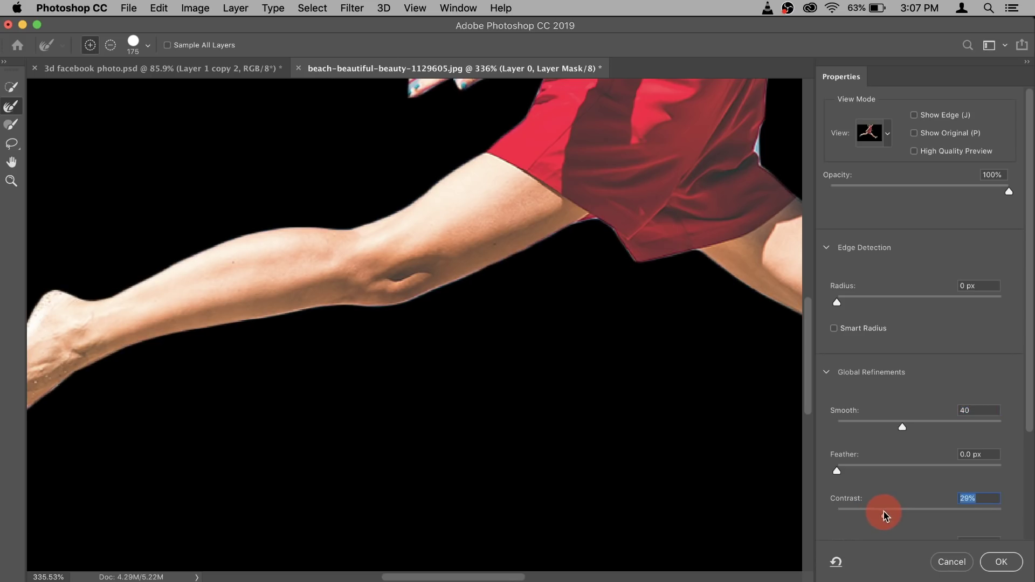
drag(885, 515, 885, 515)
click(1008, 567)
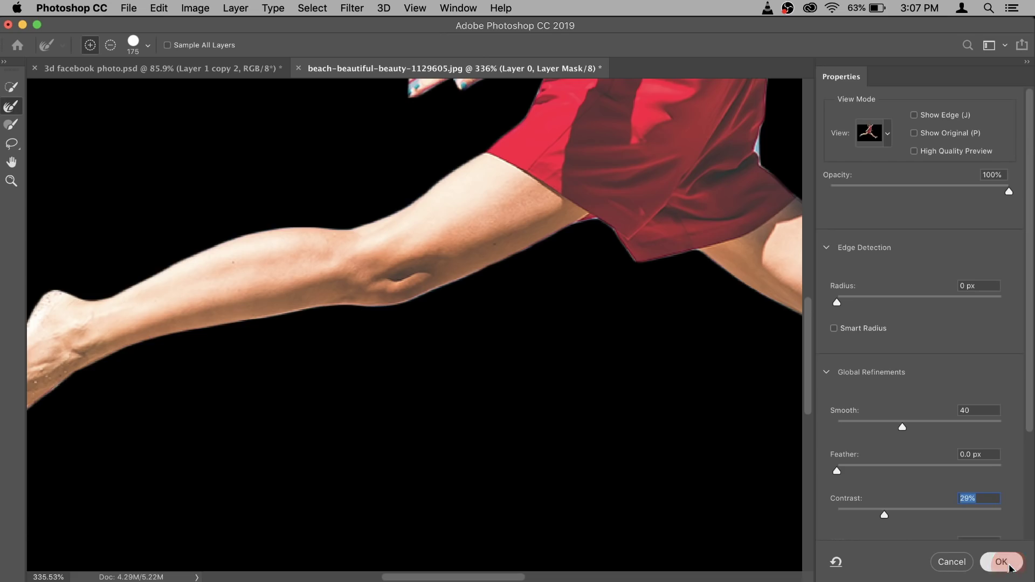
Reopen Select and Mask for the layer mask and refine the hair edge behind the woman's head with a smaller Refine Edge Brush
right_click(878, 171)
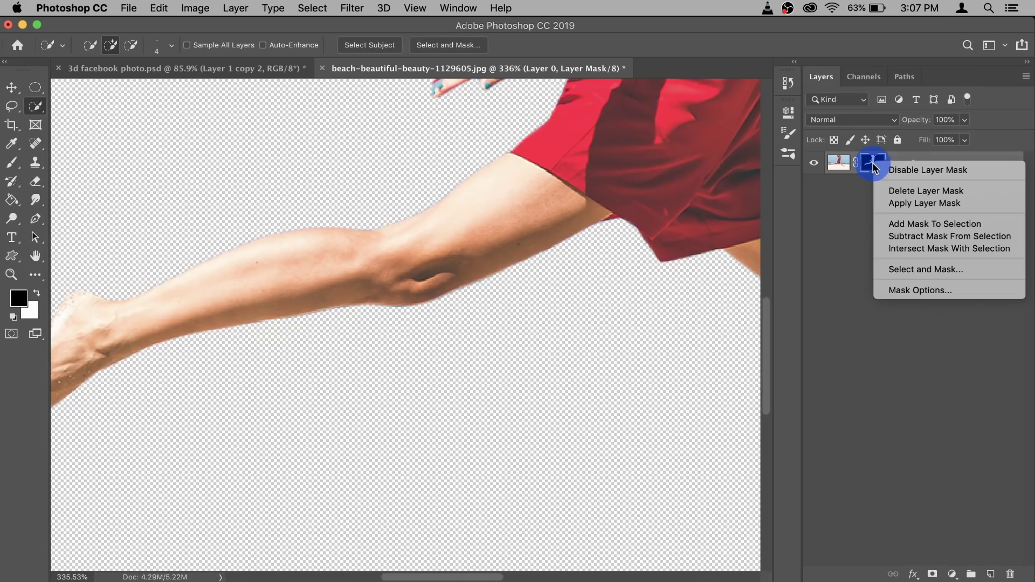
click(908, 272)
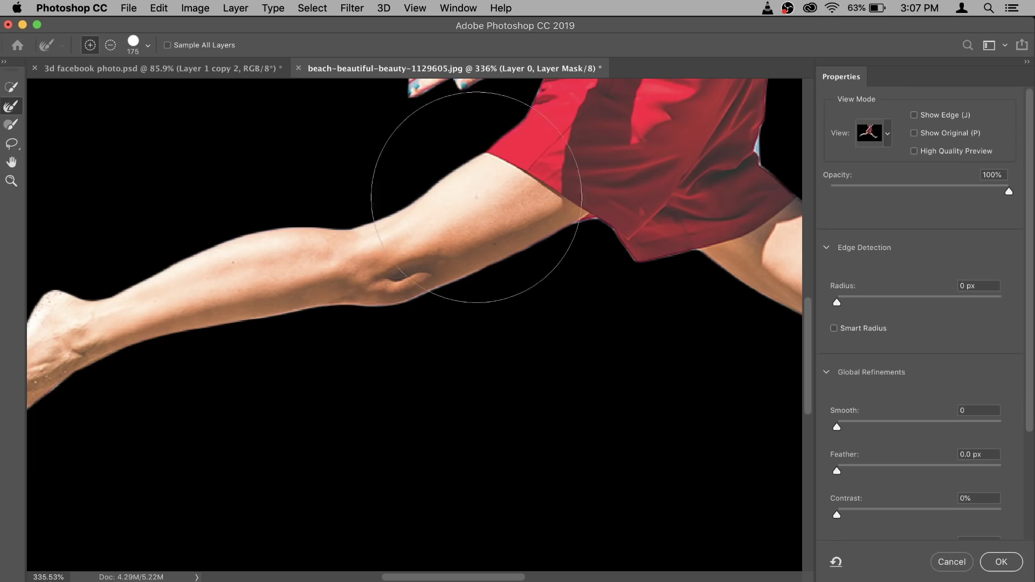
drag(513, 220, 501, 569)
drag(555, 261, 453, 467)
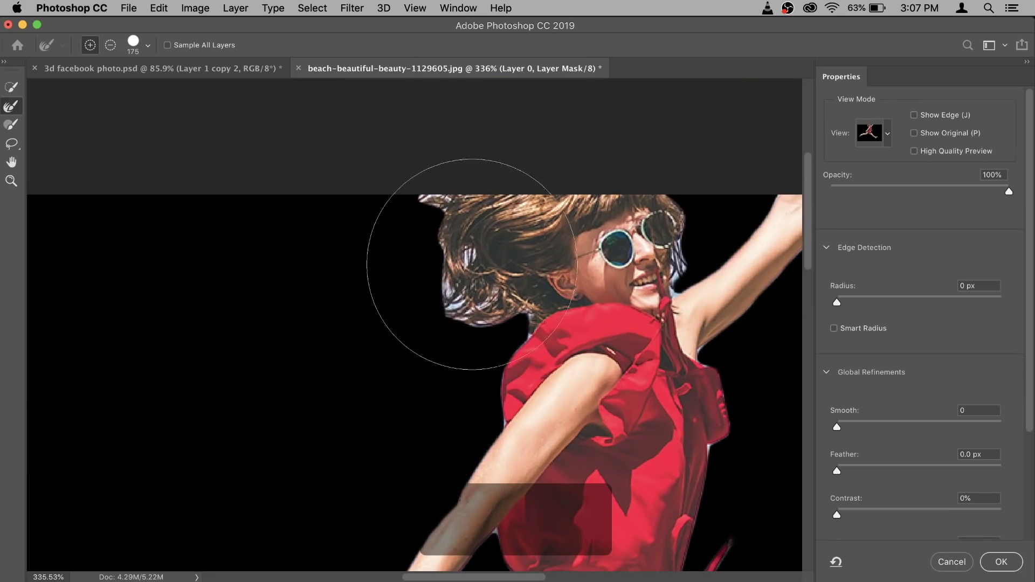
click(13, 106)
key(bracketleft)
key(bracketleft)
key(bracketleft)
key(bracketleft)
key(bracketleft)
key(bracketleft)
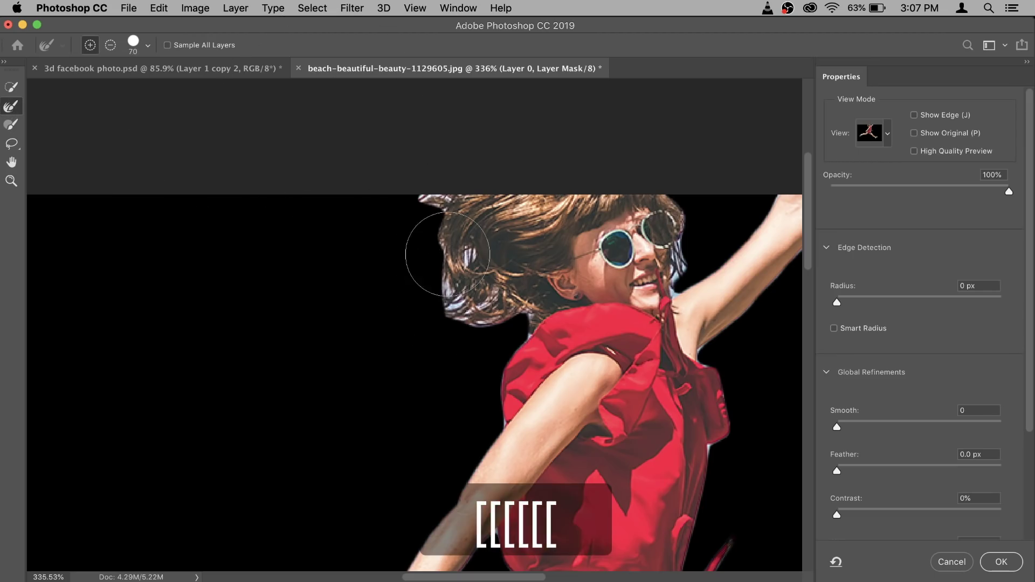
key(bracketleft)
key(bracketleft)
key(bracketleft)
key(bracketleft)
mouse_move(439, 208)
mouse_down()
mouse_move(441, 249)
mouse_move(462, 293)
mouse_move(453, 215)
mouse_move(432, 238)
mouse_move(407, 215)
mouse_move(377, 217)
mouse_move(414, 227)
mouse_move(494, 306)
mouse_move(436, 307)
mouse_move(488, 329)
mouse_up()
Refine the hair edge beside the woman's face with an even smaller Refine Edge Brush and apply the refinement
key(bracketleft)
key(bracketleft)
key(bracketleft)
key(bracketleft)
key(bracketleft)
key(bracketleft)
key(bracketleft)
mouse_move(693, 248)
mouse_down()
mouse_move(697, 239)
mouse_move(672, 239)
mouse_up()
key(bracketright)
key(bracketright)
key(bracketright)
key(bracketright)
scroll(576, 414, down, 3)
scroll(576, 414, up, 3)
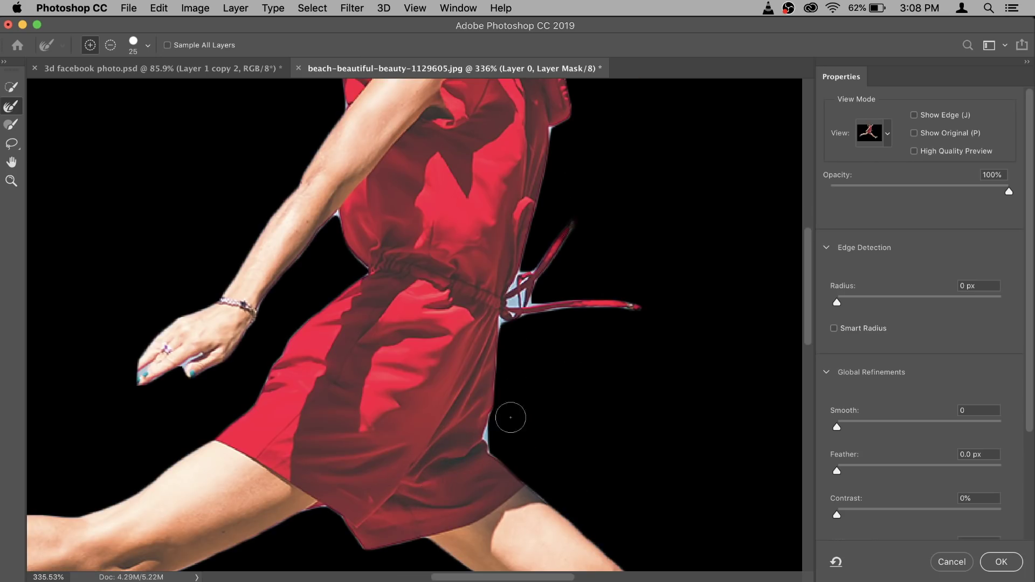
scroll(489, 337, down, 3)
click(999, 563)
Paint black on the layer mask with a soft 9 px brush to hide the sky inside the belt loop and below the knot
scroll(542, 325, up, 4)
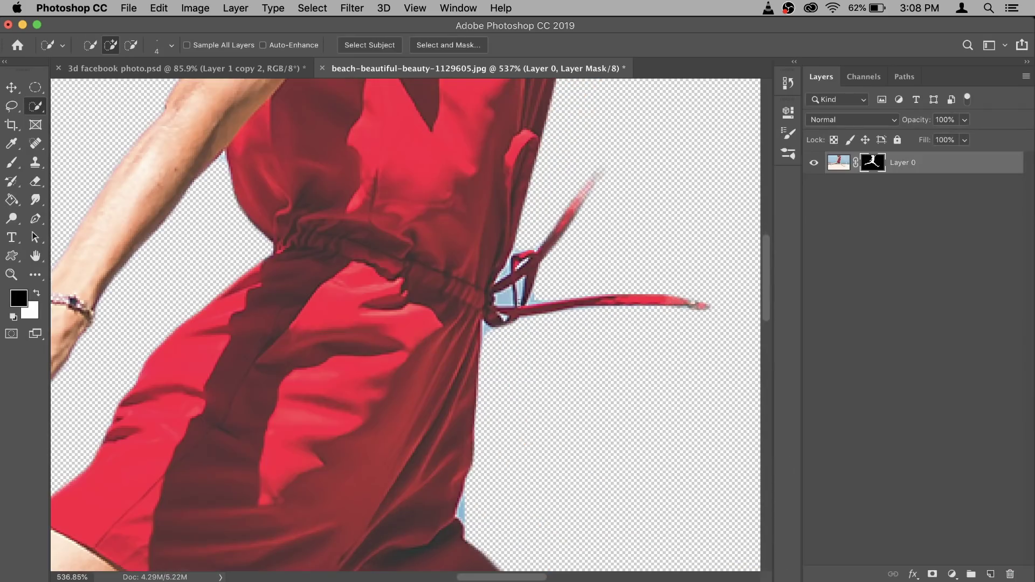
scroll(504, 312, up, 2)
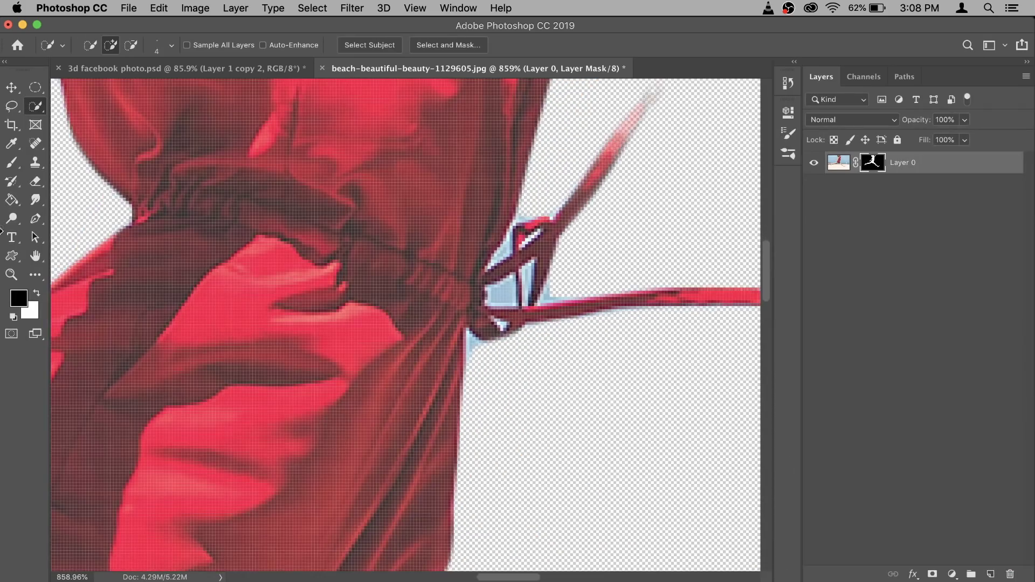
click(9, 164)
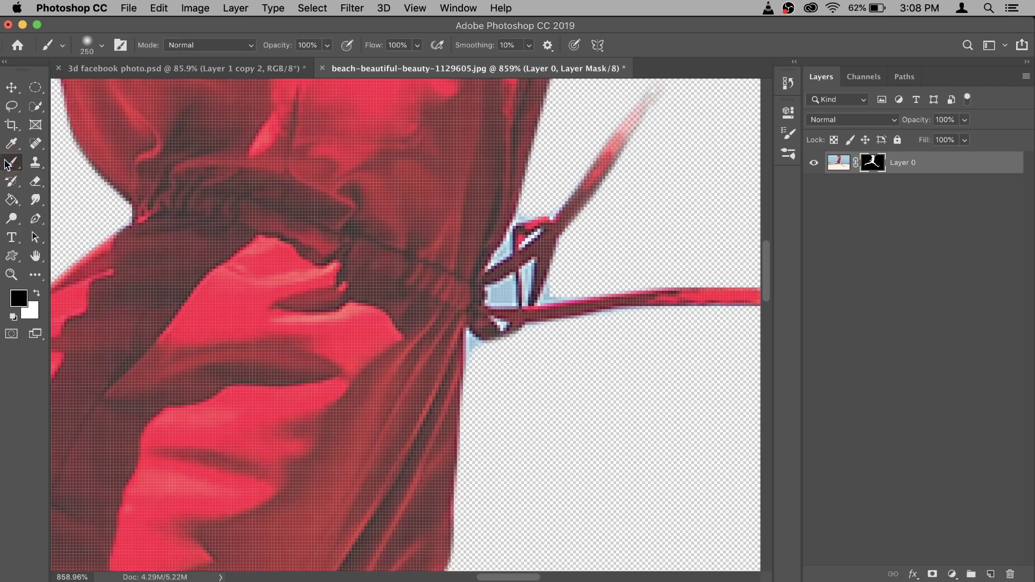
right_click(558, 289)
click(647, 321)
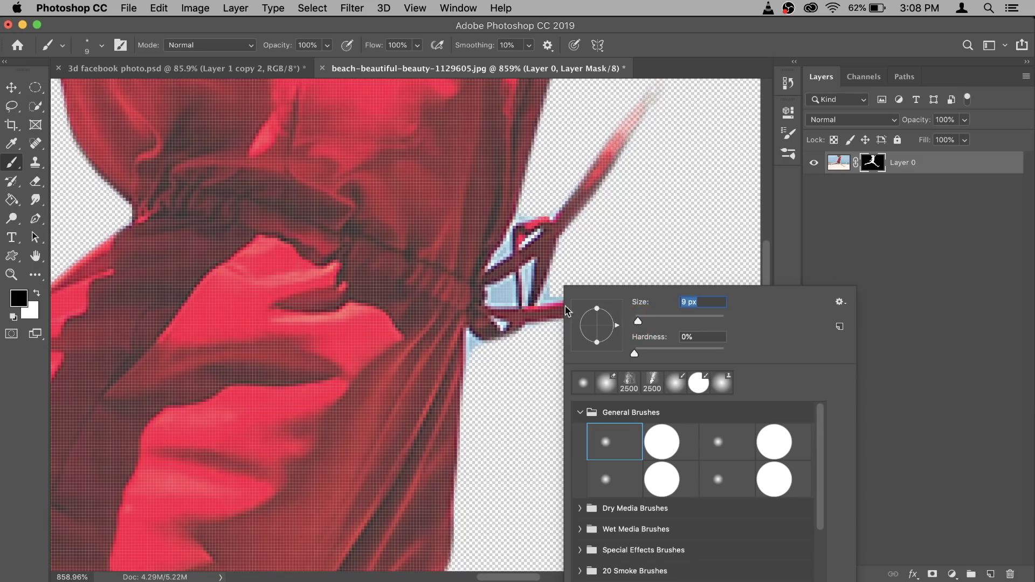
click(505, 294)
drag(488, 296, 507, 292)
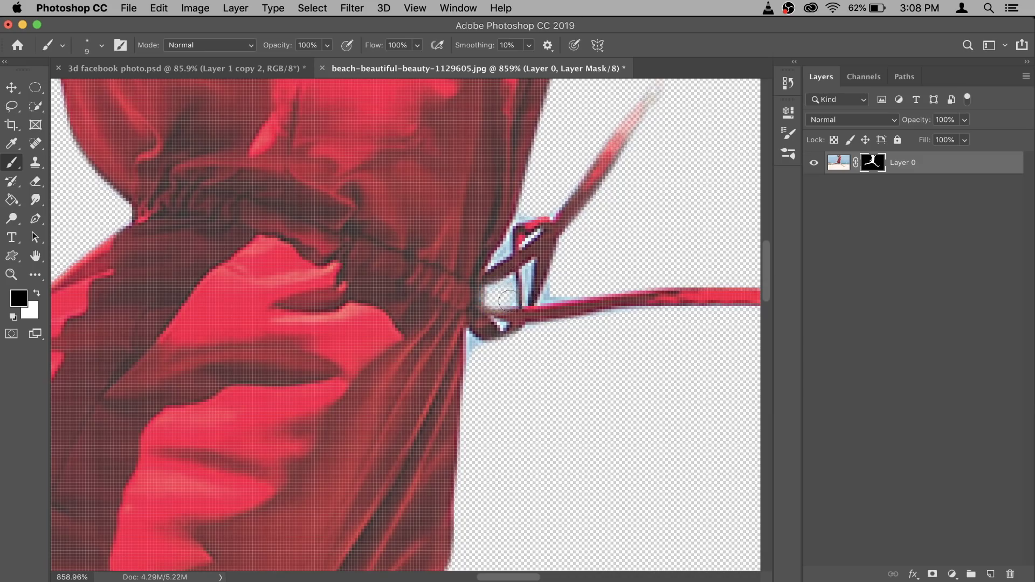
scroll(507, 291, up, 3)
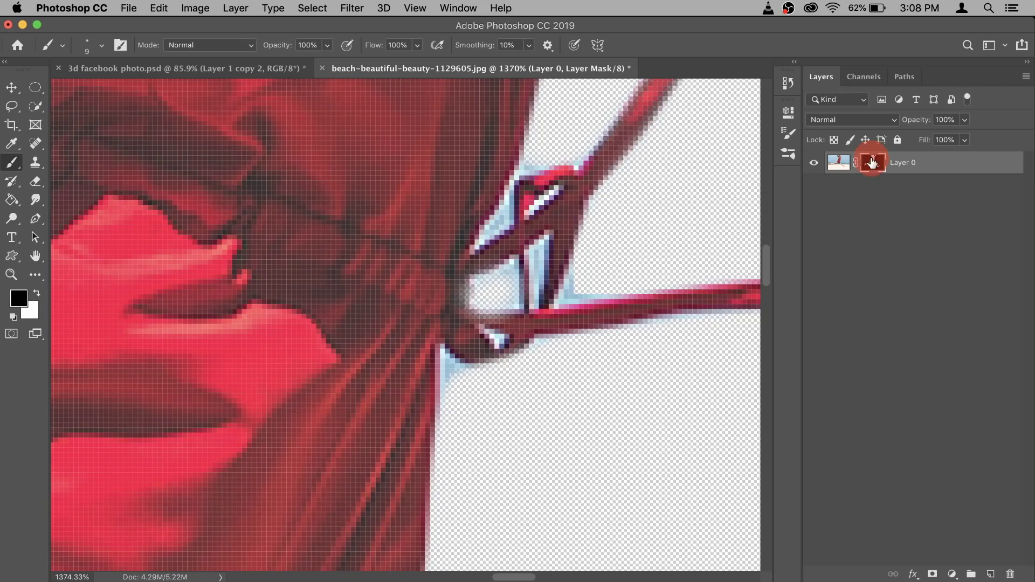
drag(449, 366, 464, 411)
Reduce the brush to 3 px and mask out the narrow sky gaps between the belt ties
key(bracketleft)
key(bracketleft)
key(bracketleft)
key(bracketleft)
key(bracketleft)
key(bracketleft)
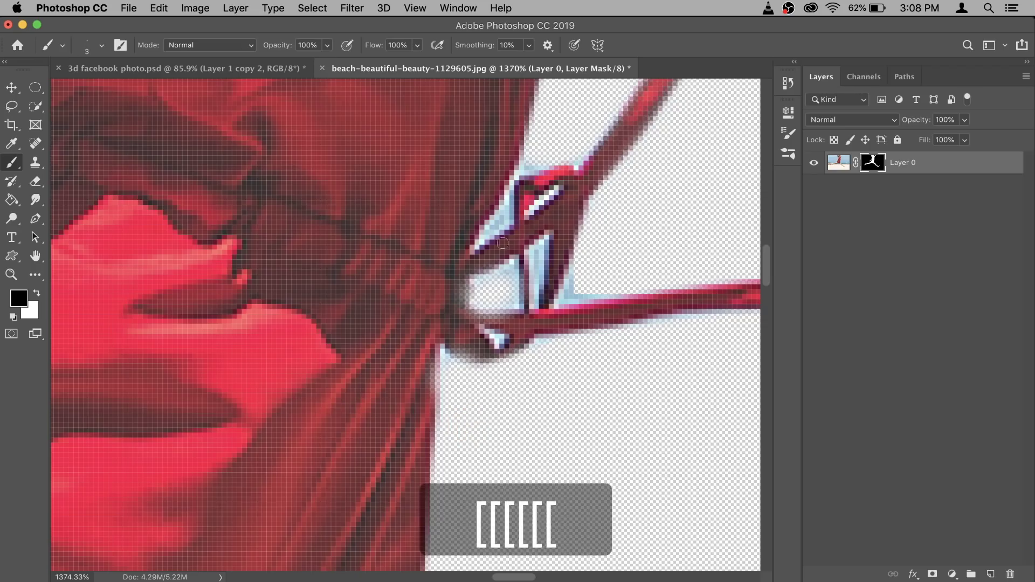
mouse_move(499, 227)
mouse_down()
mouse_move(538, 172)
mouse_move(537, 271)
mouse_move(623, 287)
mouse_move(505, 291)
mouse_up()
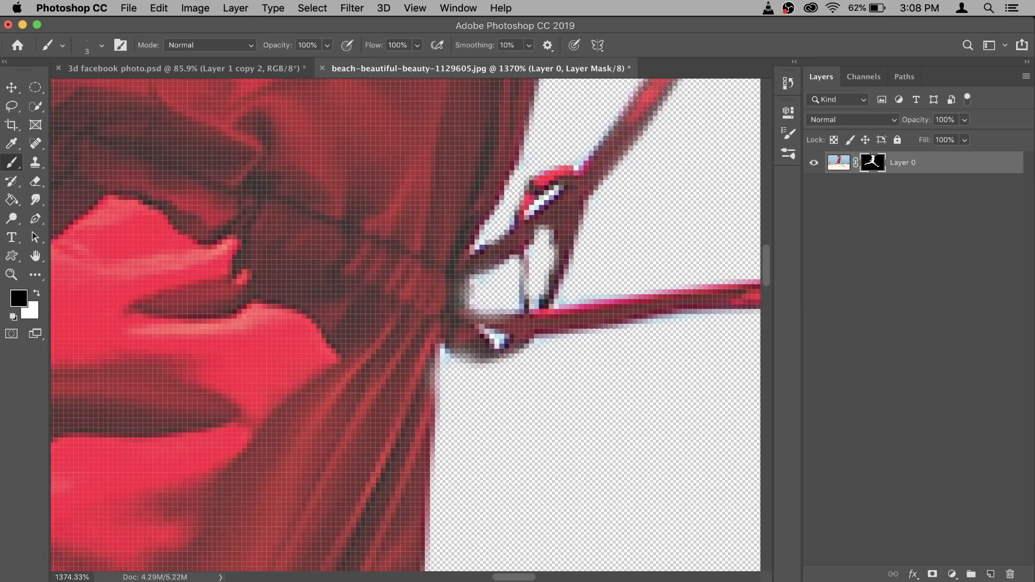
click(37, 293)
mouse_move(509, 262)
mouse_down()
mouse_move(499, 280)
mouse_move(536, 231)
mouse_move(554, 273)
mouse_move(566, 256)
mouse_up()
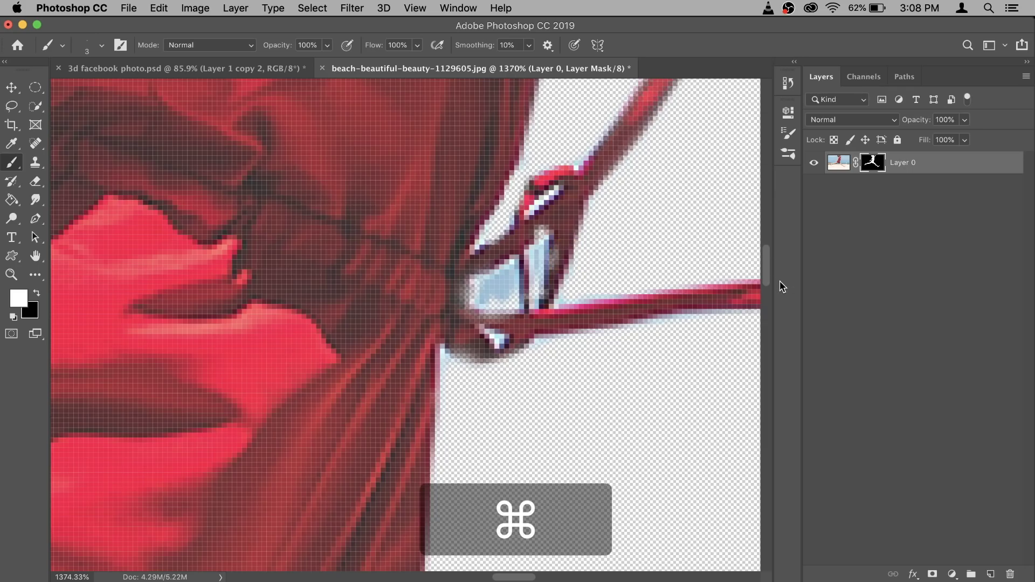
key(super+z)
key(x)
Paint black on the mask over the remaining sky in the small knot loop and beside the ties, and fit the whole image in view
drag(490, 337, 544, 302)
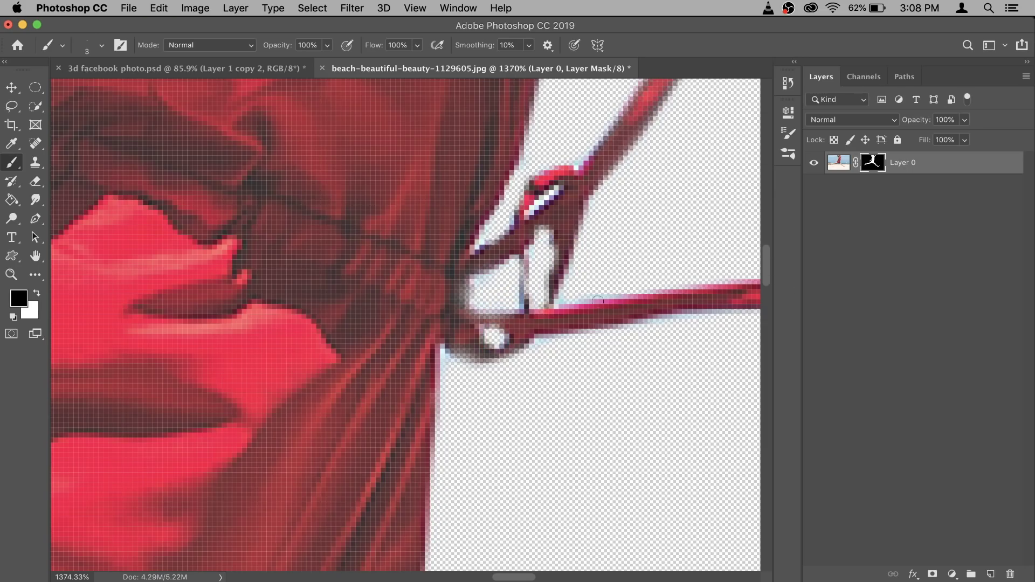
key(super+minus)
key(super+minus)
key(super+minus)
key(super+0)
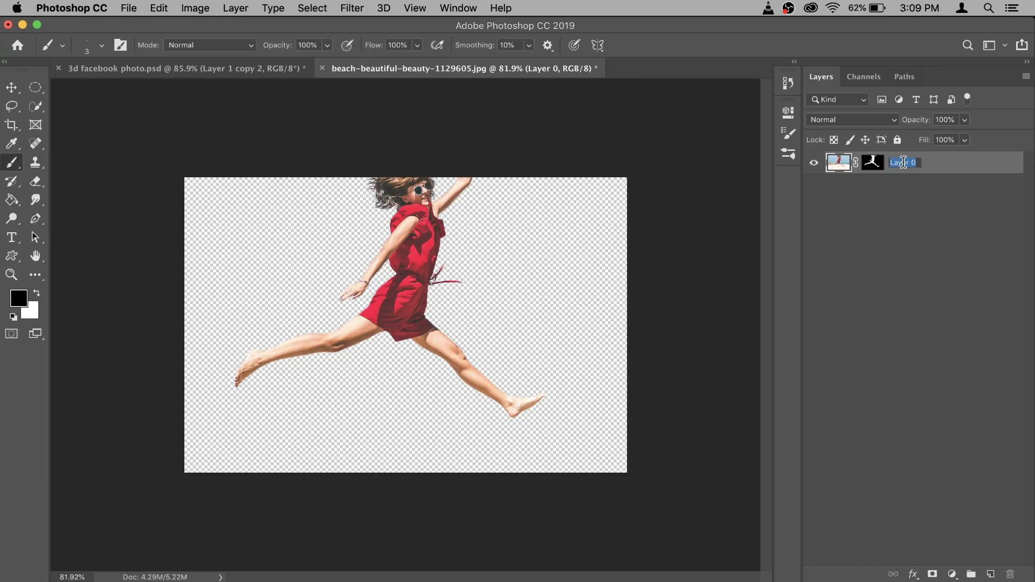
Rename Layer 0 as "model" and add a new layer above it named "background map"
text(model)
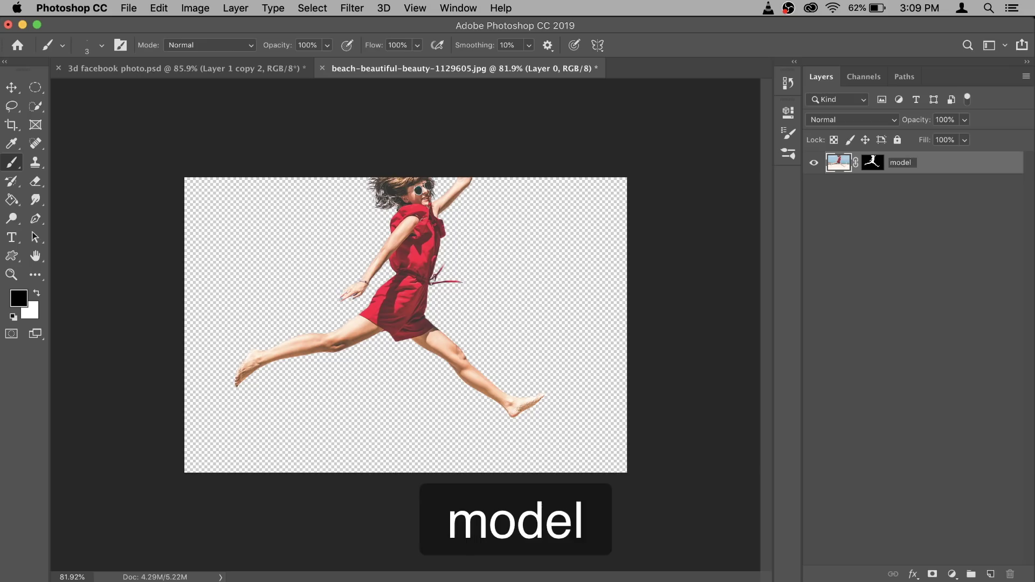
key(Return)
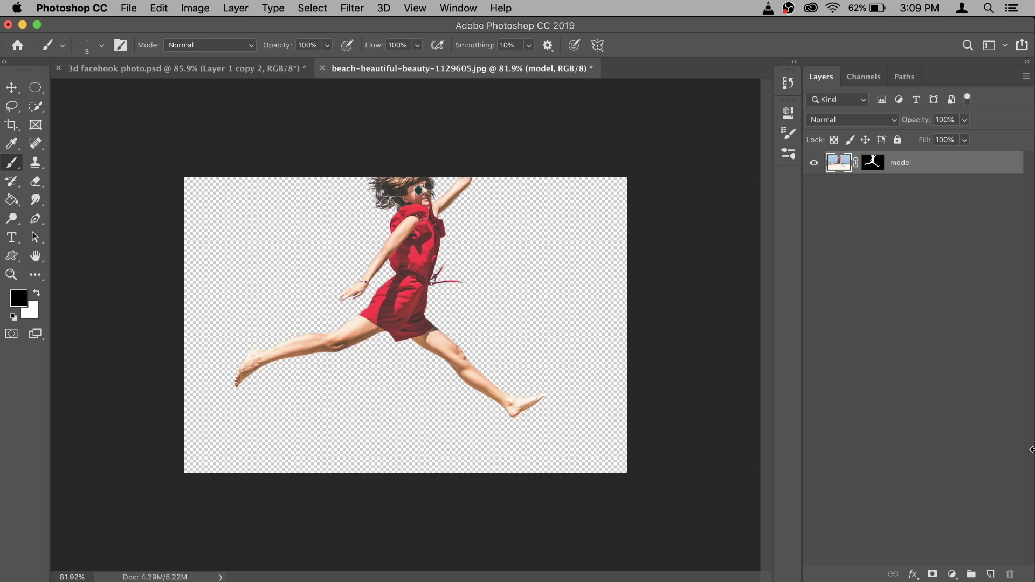
click(991, 574)
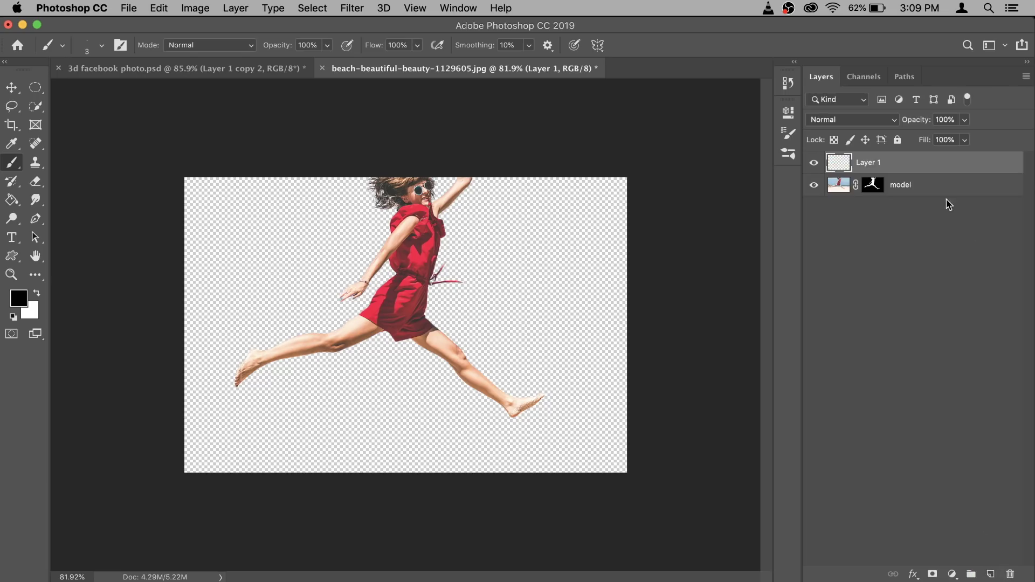
double_click(868, 162)
text(ba)
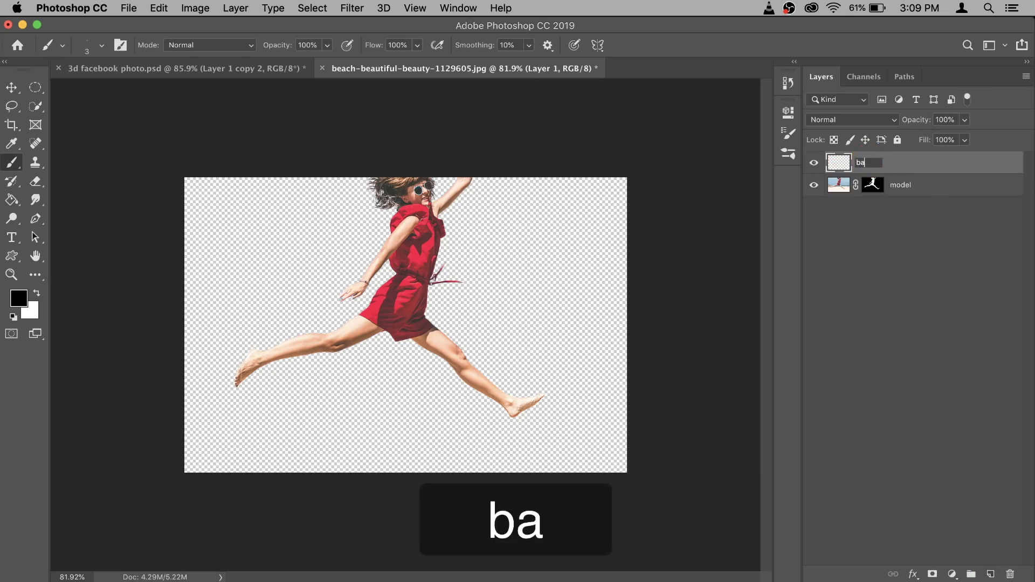
text(ckground map)
key(Return)
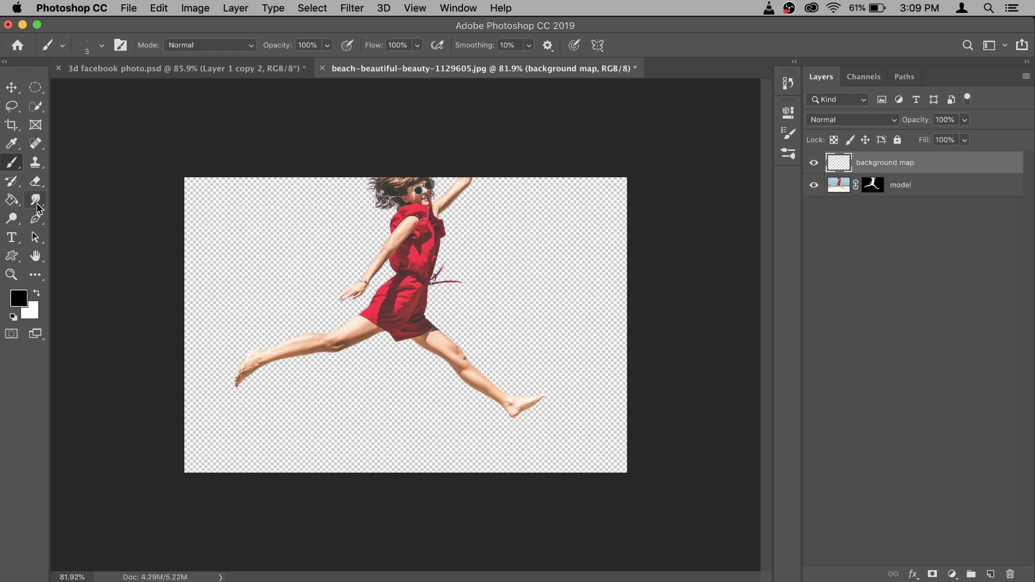
Choose the Gradient Tool and set the foreground color to light gray #ababab
click(11, 203)
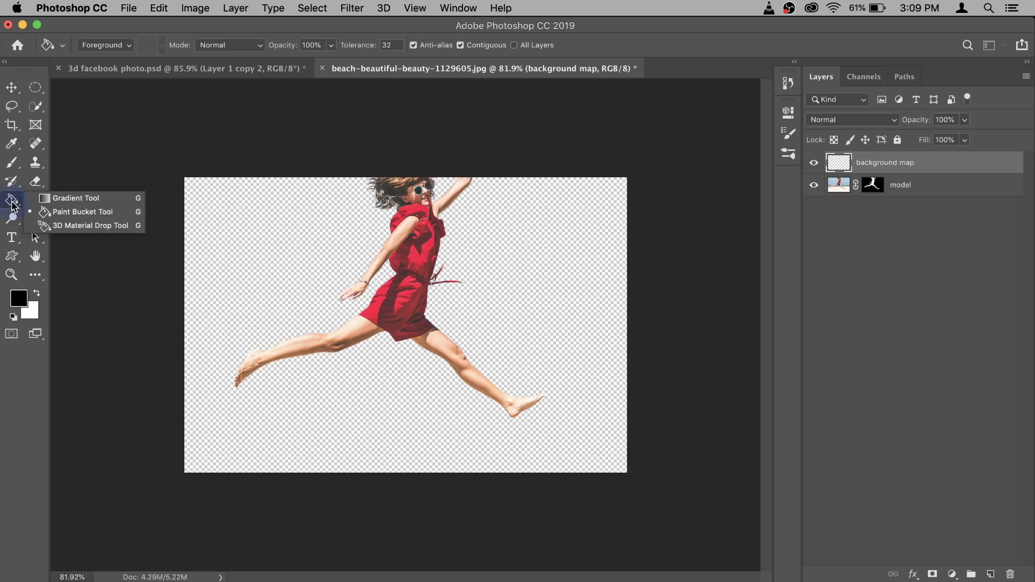
click(78, 200)
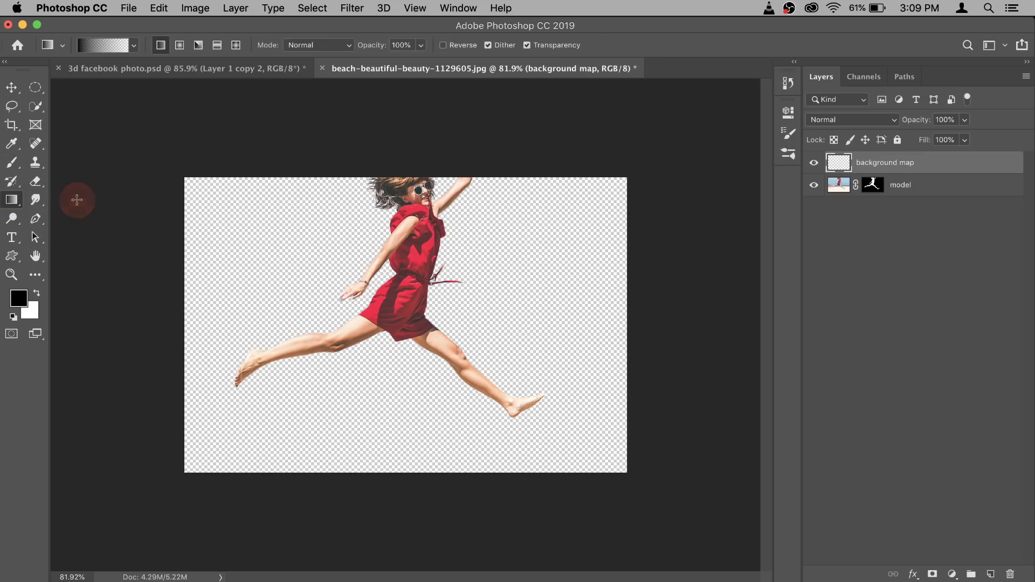
click(19, 298)
drag(604, 280, 593, 301)
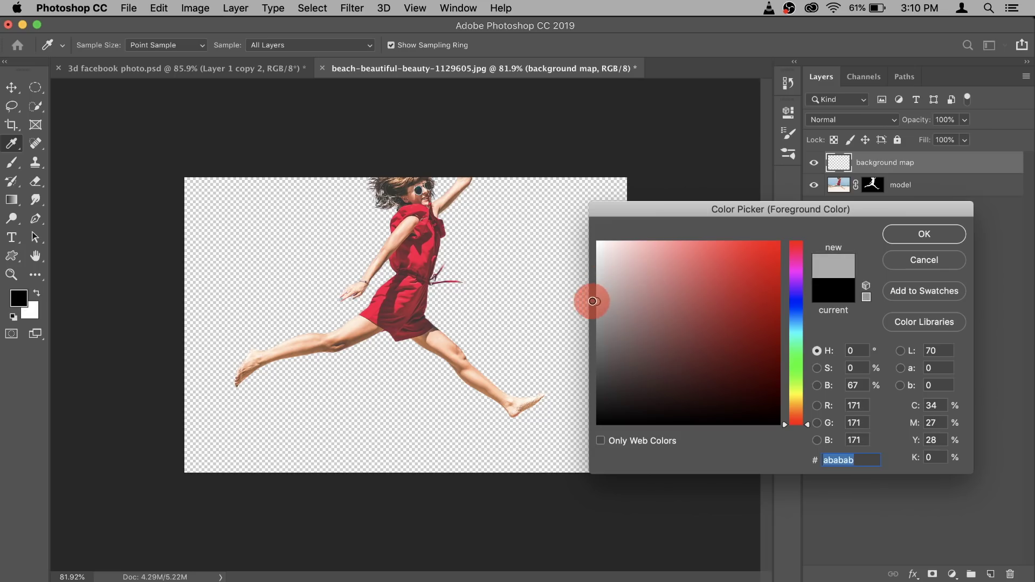
click(908, 235)
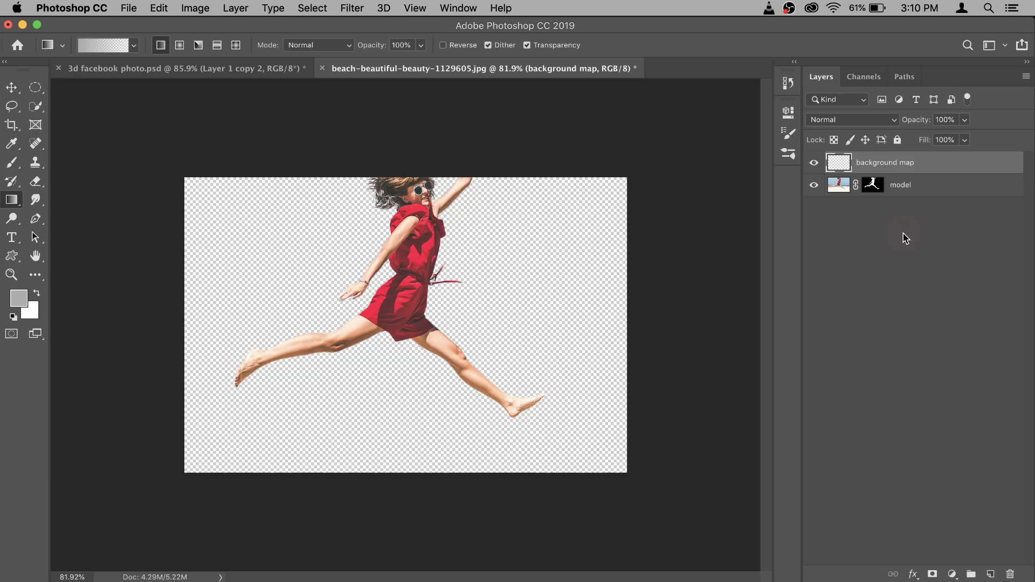
Set the background color to dark gray #454545 for the gradient
click(36, 313)
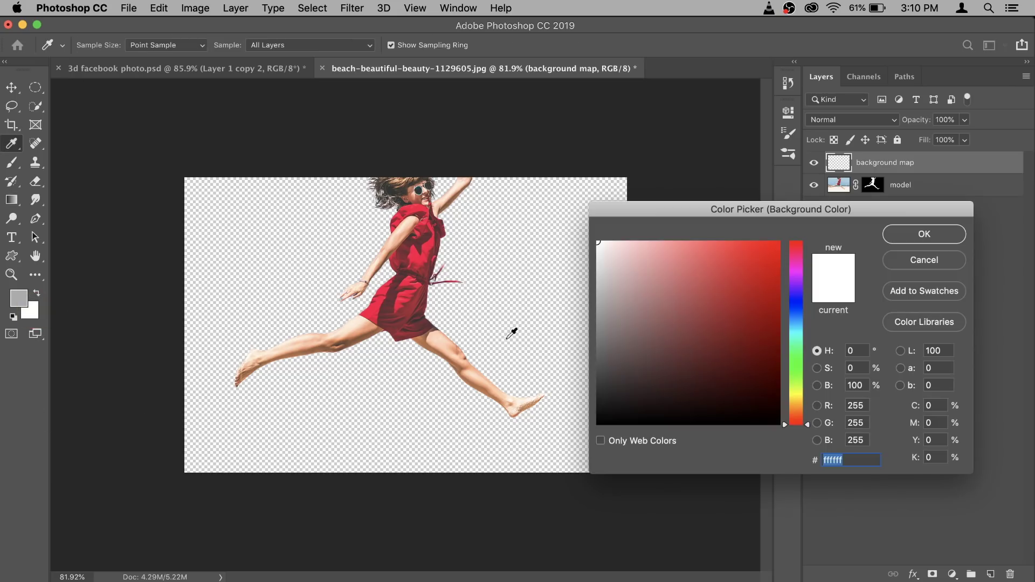
drag(593, 375, 588, 375)
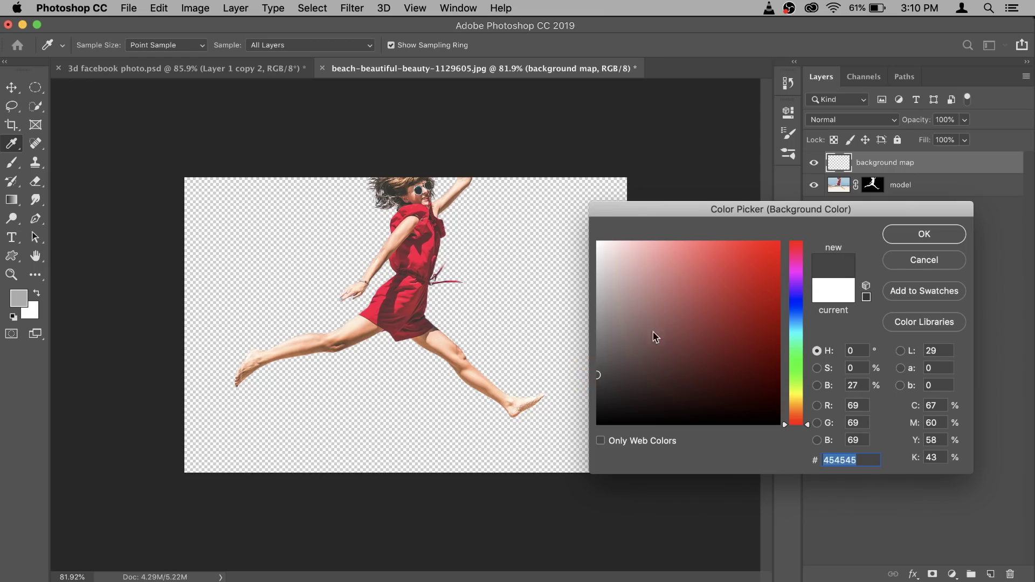
click(925, 234)
key(g)
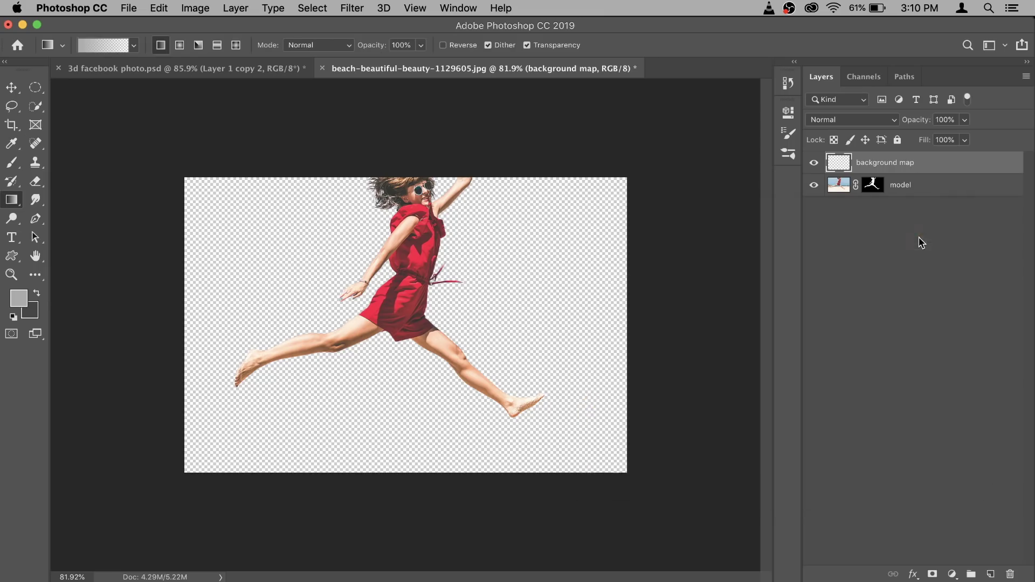
Fill the background map layer with a vertical Foreground to Background linear gradient, light gray at the image's bottom and dark gray at its top
click(101, 48)
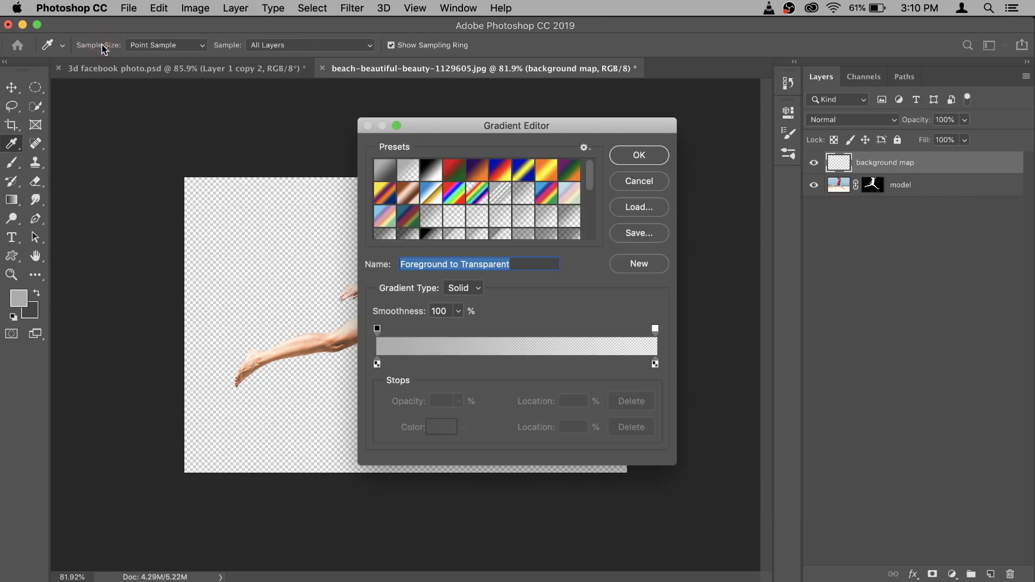
click(389, 170)
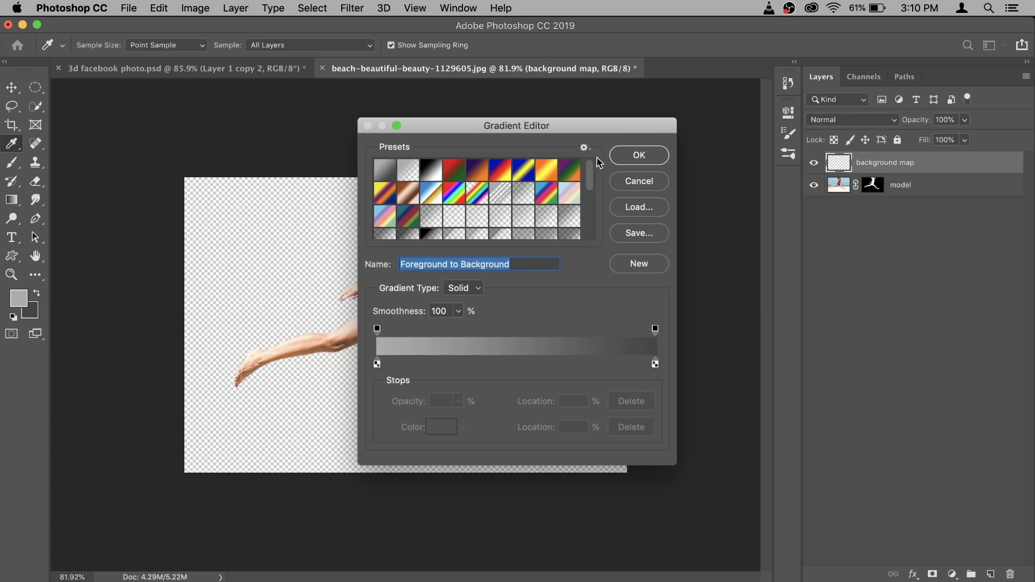
click(630, 155)
drag(407, 495, 406, 115)
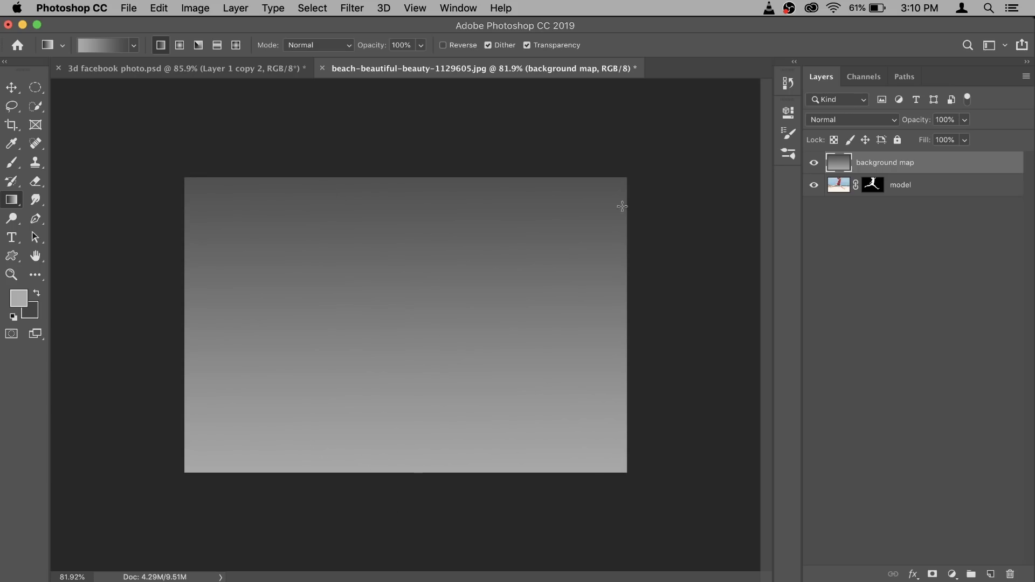
drag(416, 483, 413, 207)
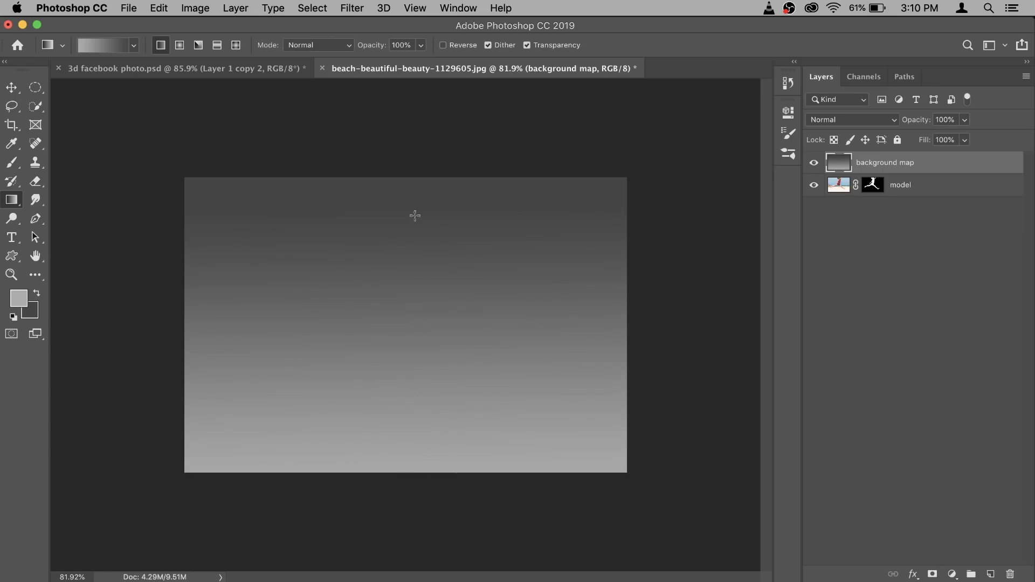
drag(409, 505, 412, 146)
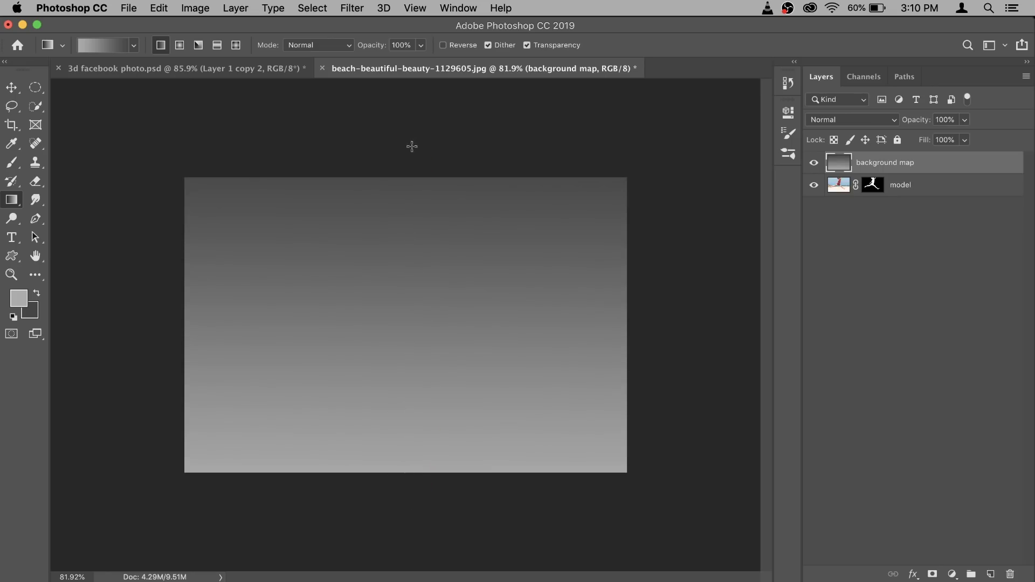
Set the foreground color to gray #9e9d9d and redraw the background map's vertical linear gradient from the image's bottom to its top
click(18, 306)
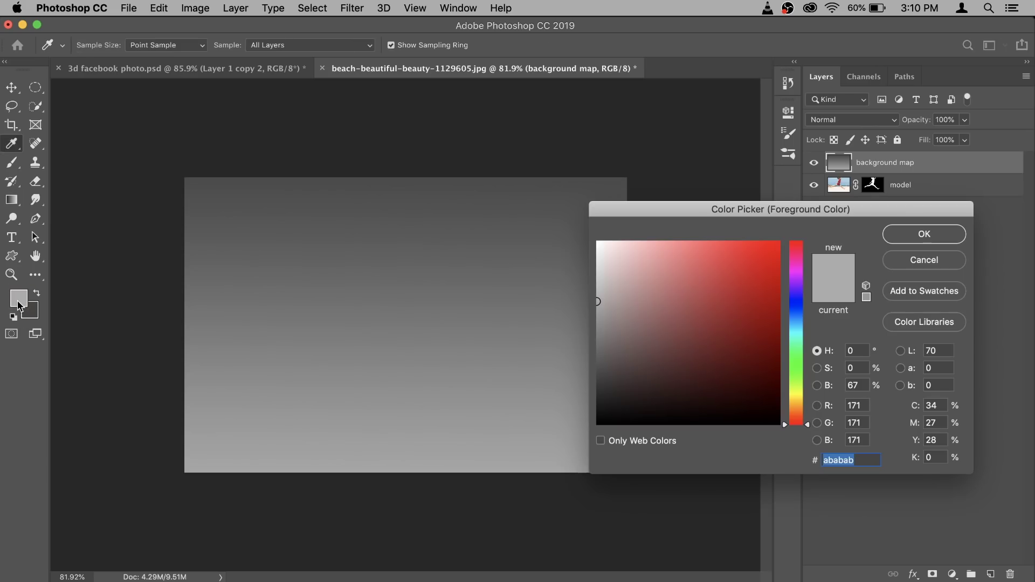
click(598, 309)
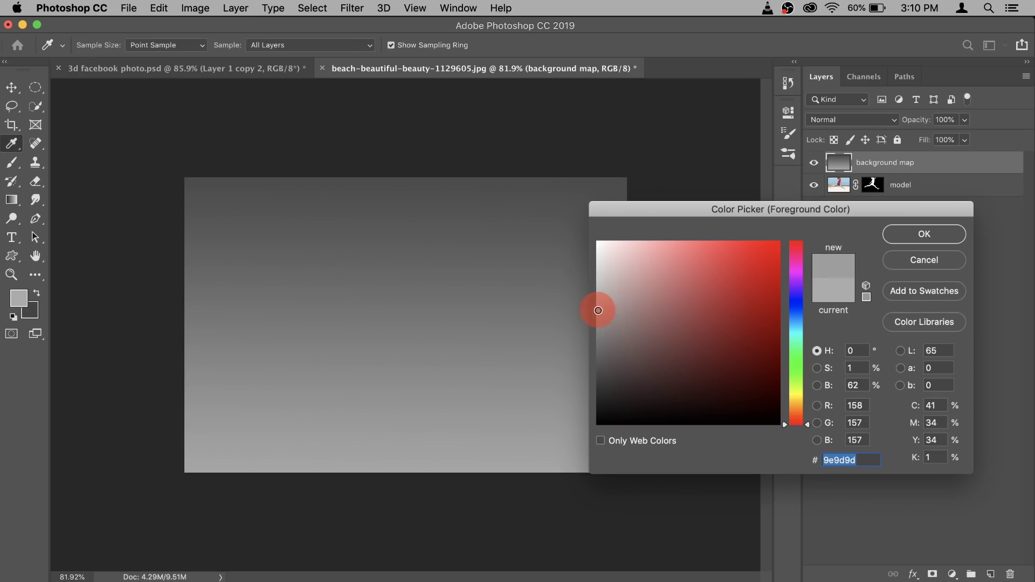
click(924, 235)
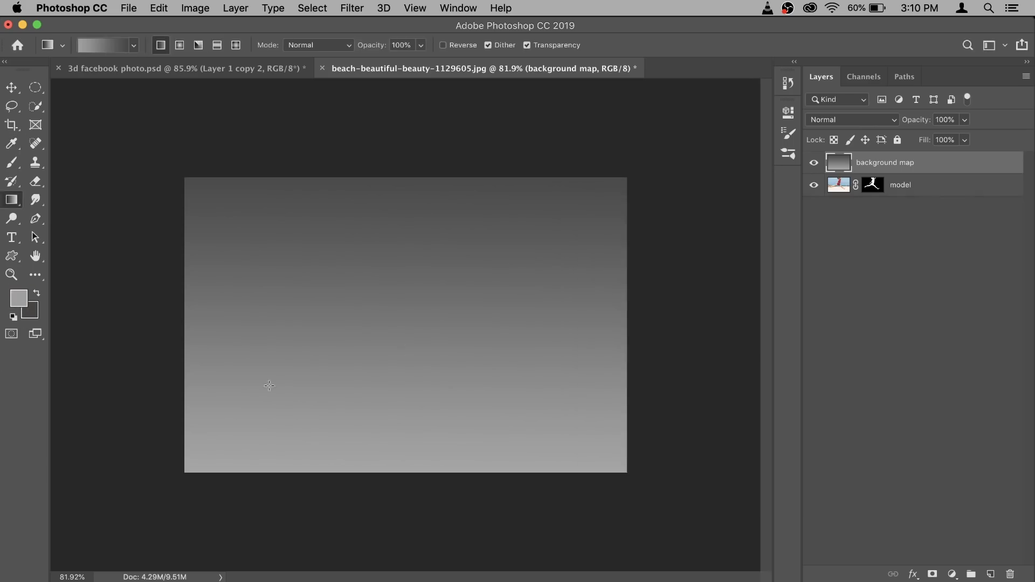
drag(400, 509, 403, 146)
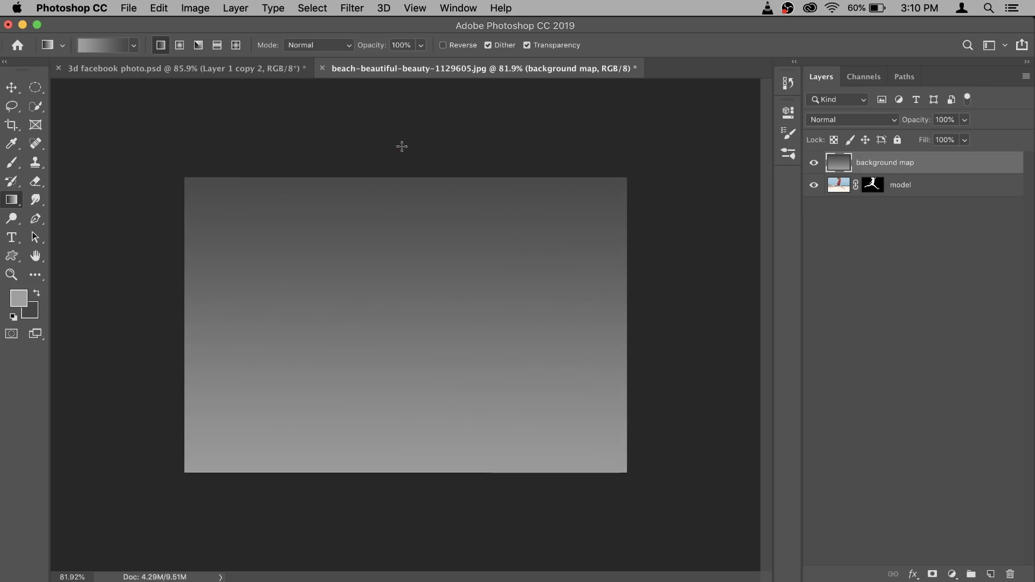
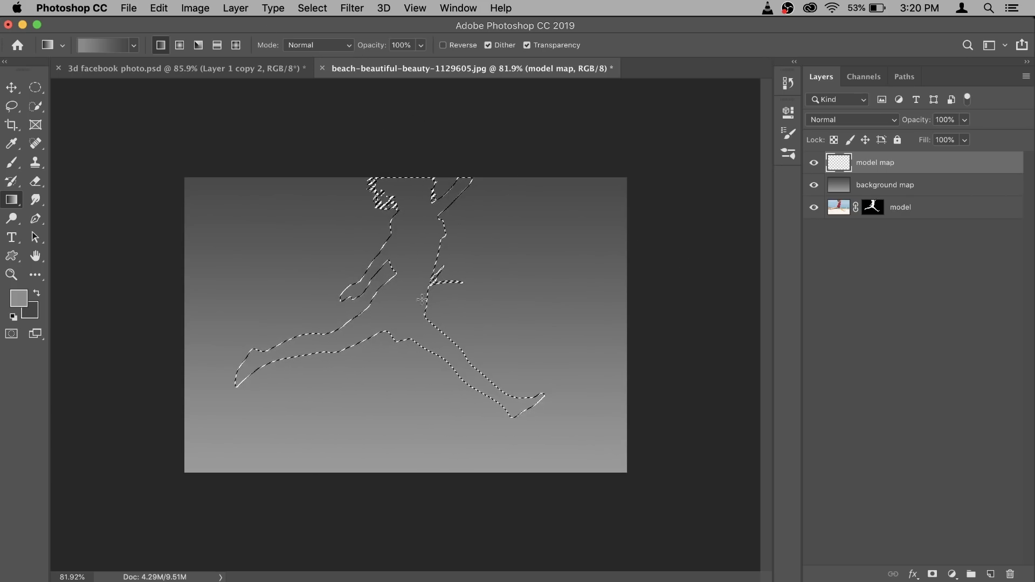
Expand the woman-shaped selection by 2 pixels on the model map layer
click(313, 8)
mouse_move(361, 221)
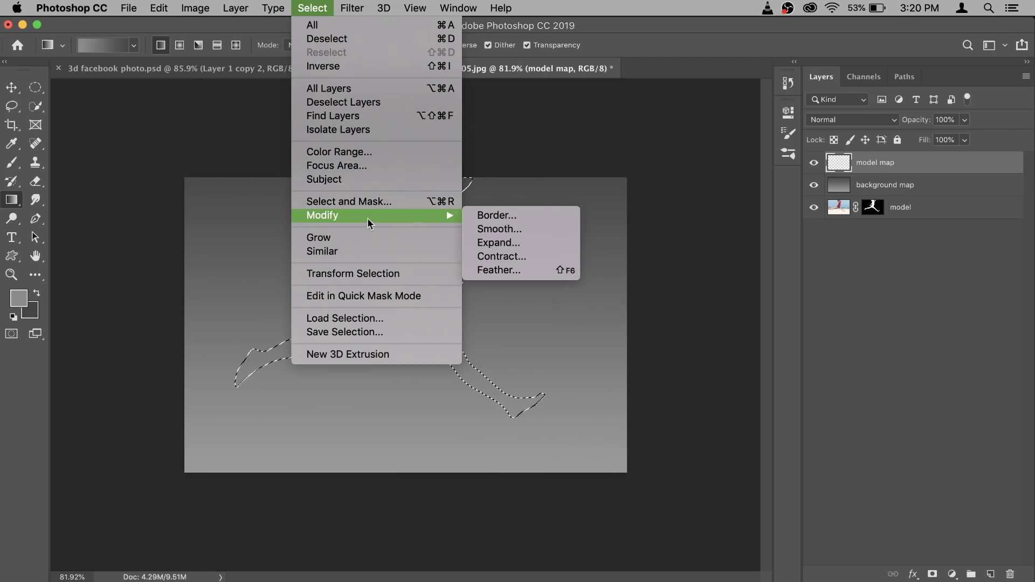
click(521, 247)
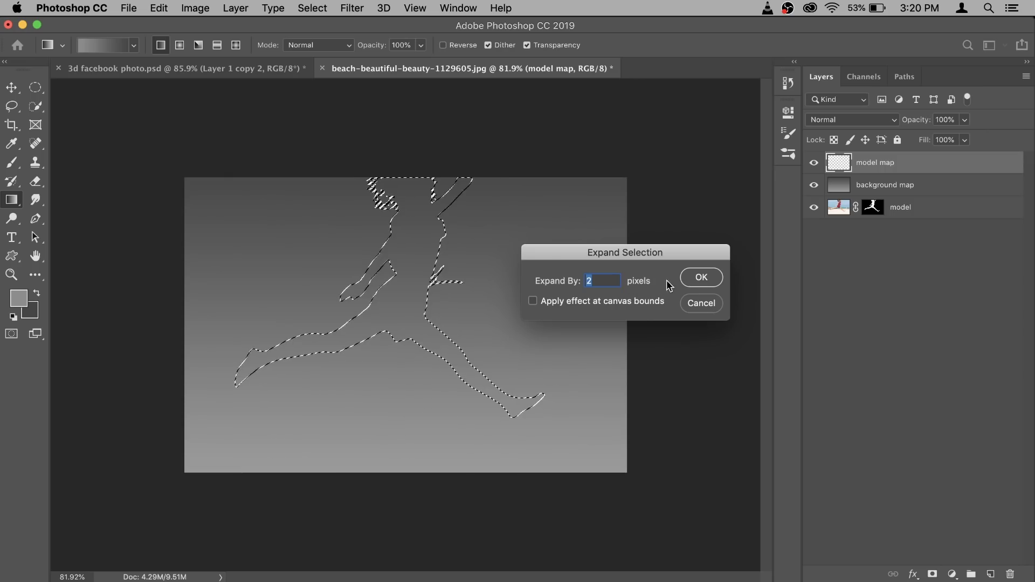
click(702, 278)
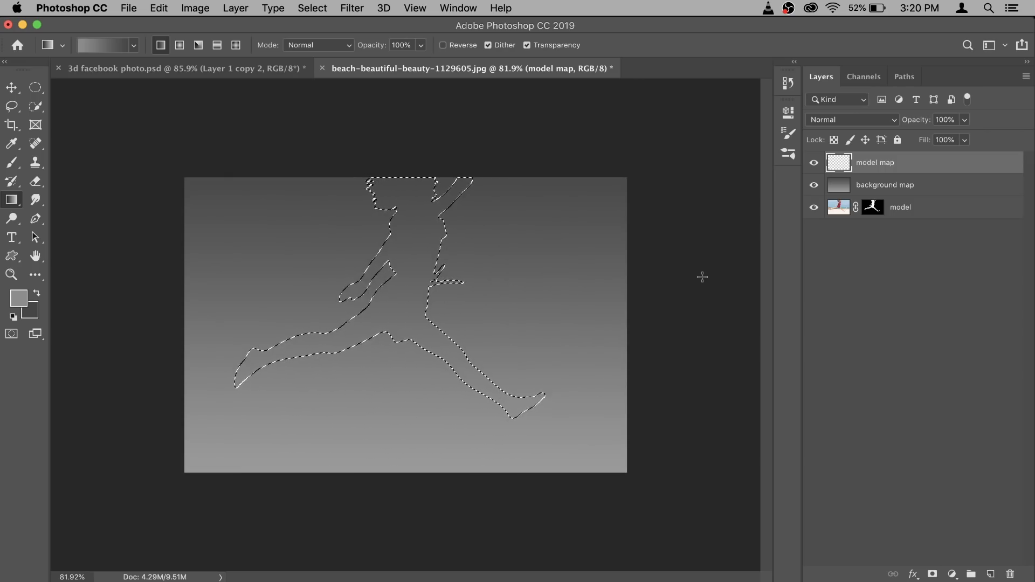
Fill the selection on the model map layer using the Paint Bucket with gray sampled from the gradient beside the front foot, and deselect
right_click(11, 199)
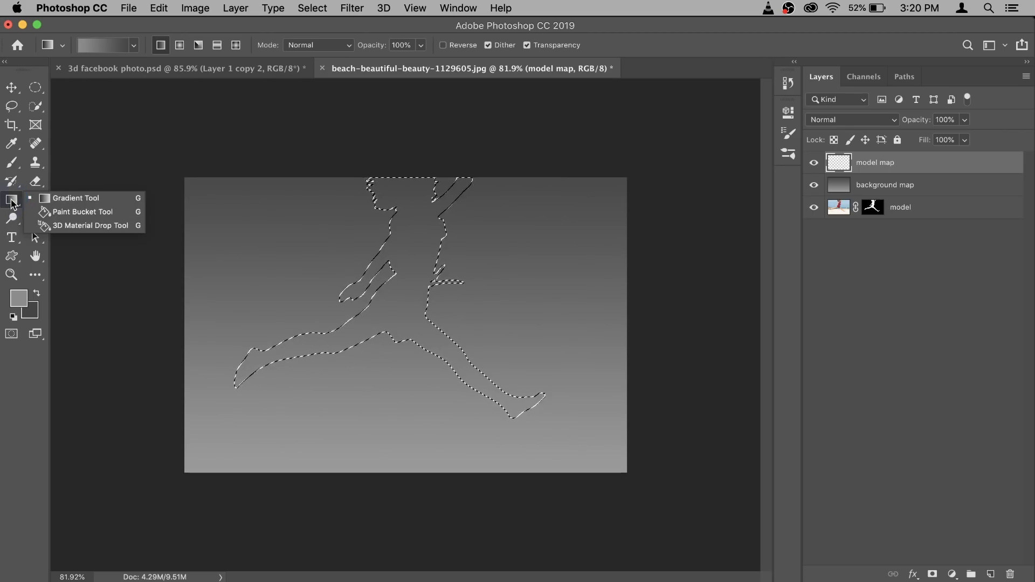
click(74, 212)
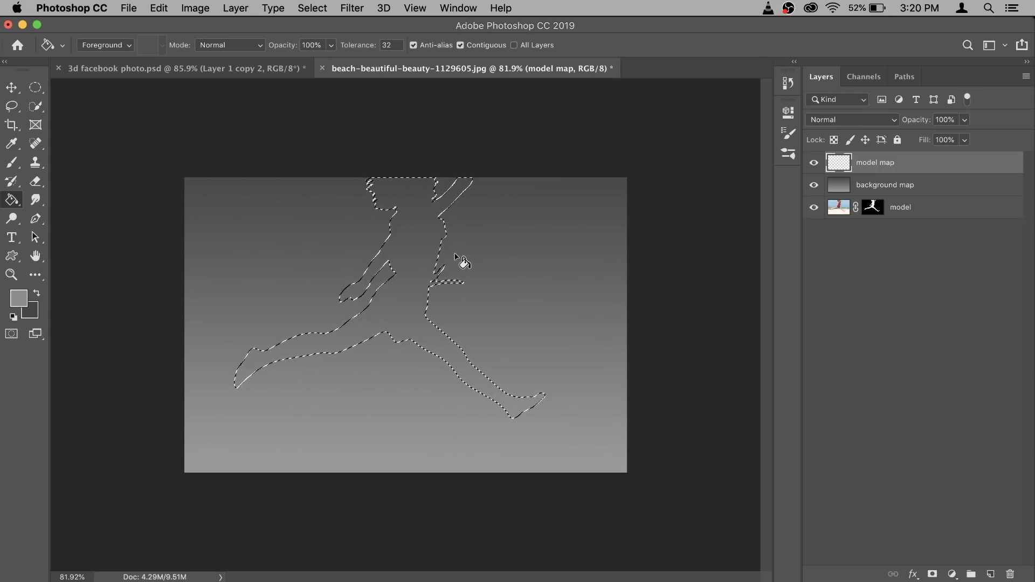
key(alt)
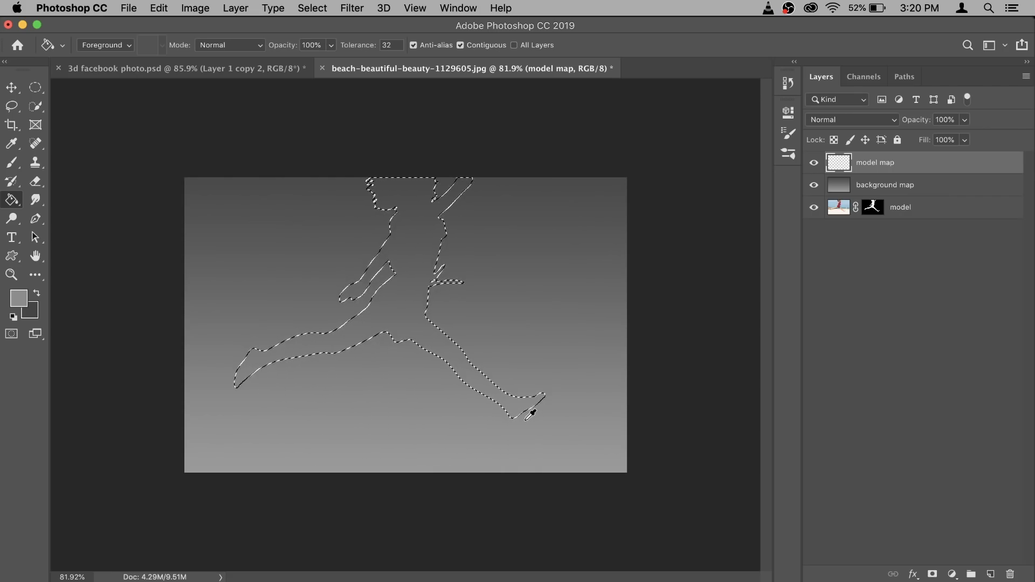
alt+click(537, 413)
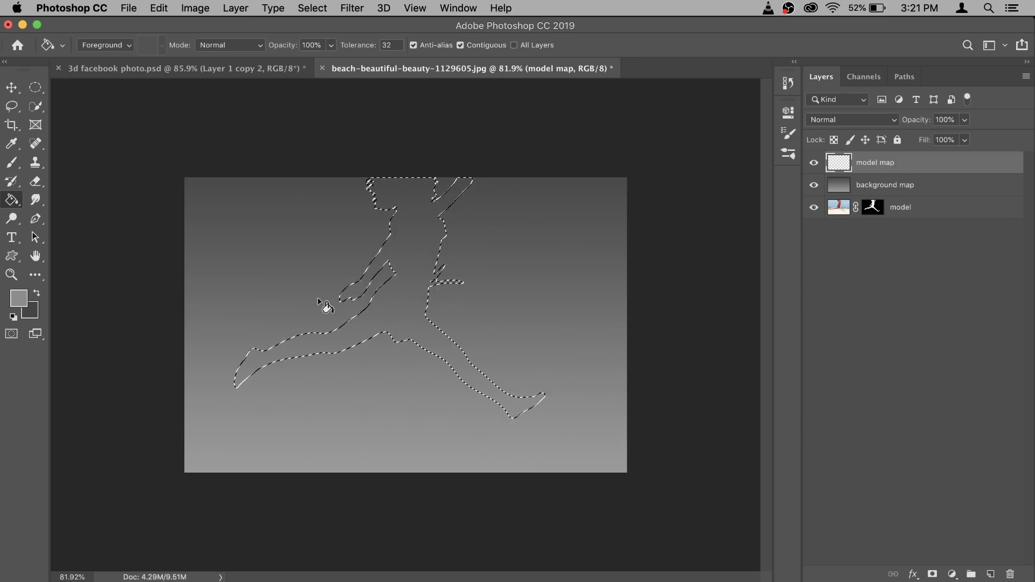
click(423, 243)
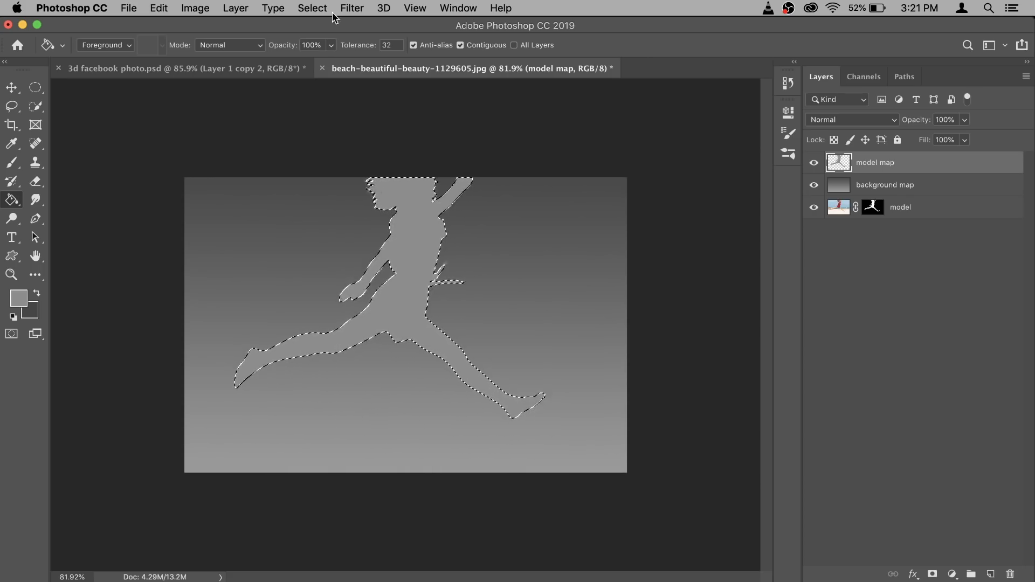
click(315, 8)
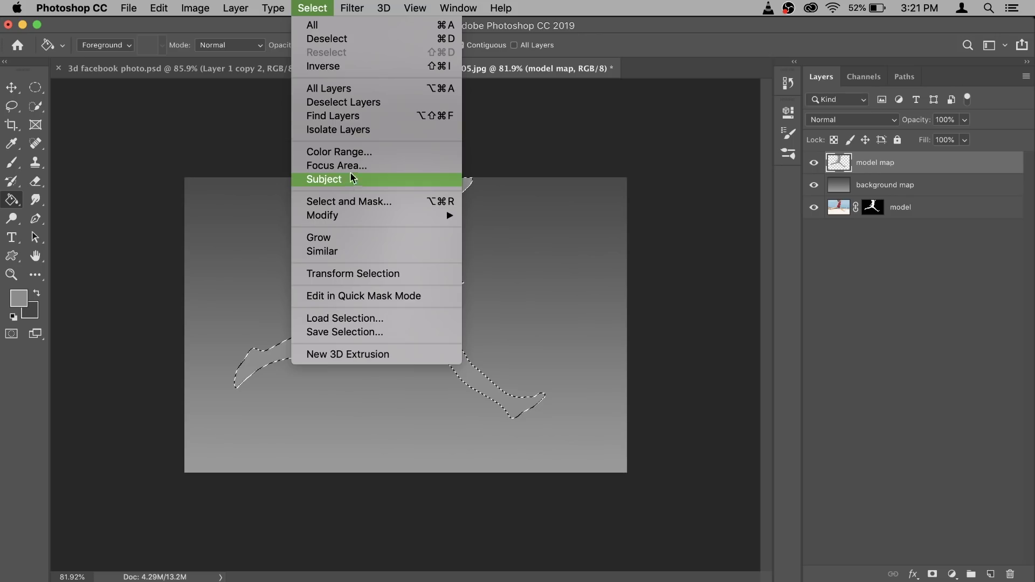
click(337, 39)
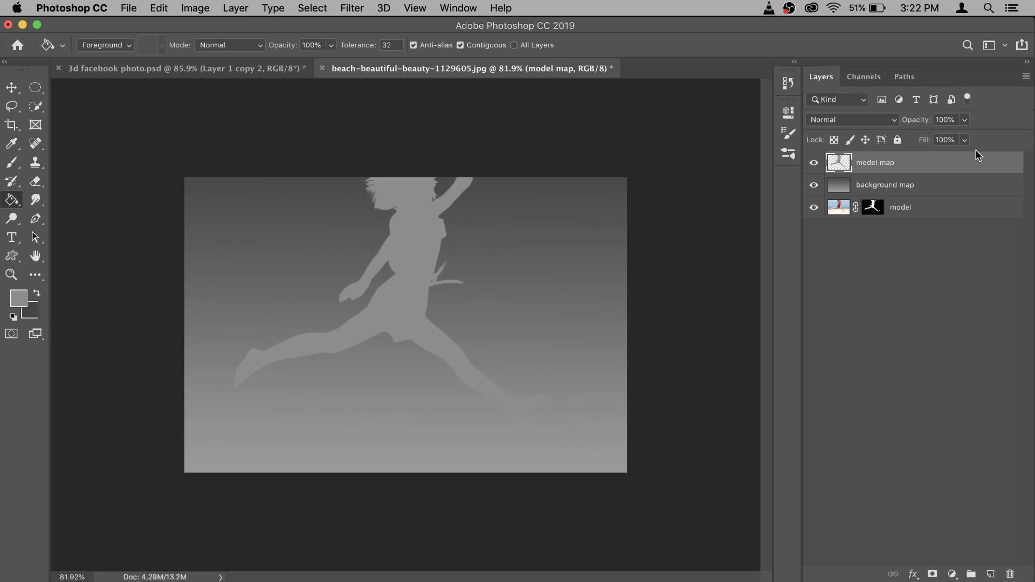
Hide the model map and background map layers and disable the model layer's mask to show the full beach photo
drag(814, 163, 815, 186)
click(835, 206)
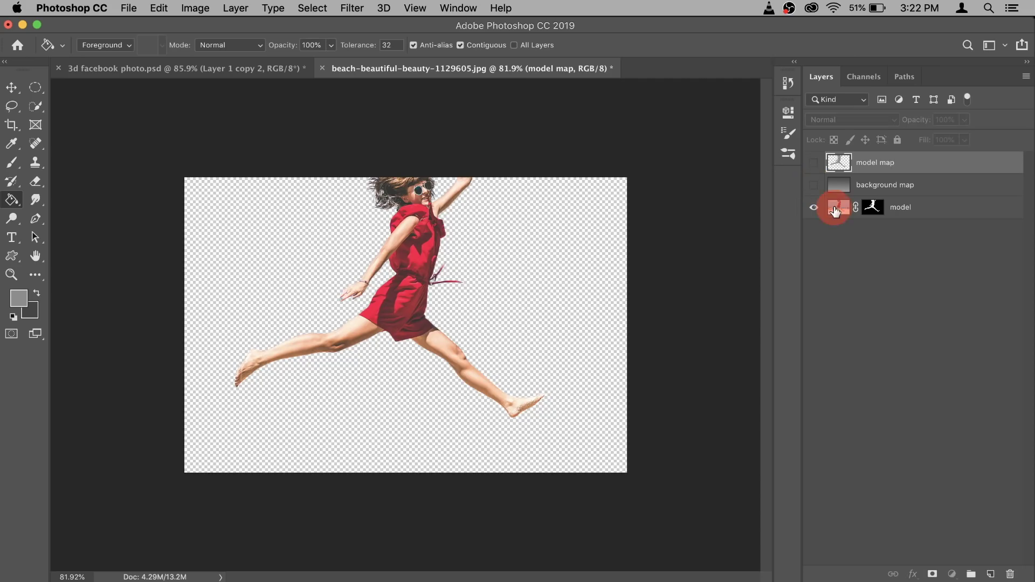
click(874, 211)
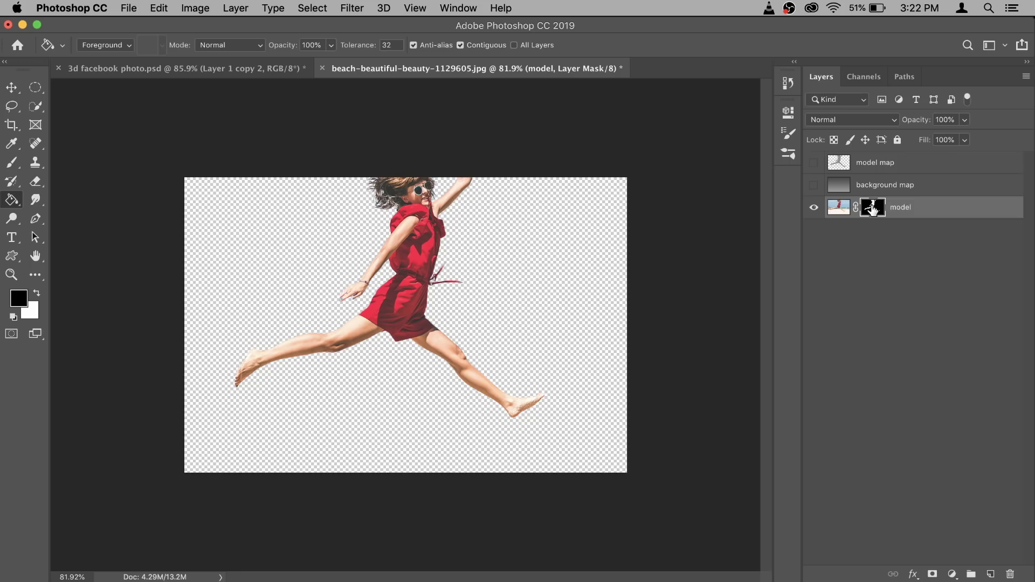
right_click(874, 209)
click(897, 213)
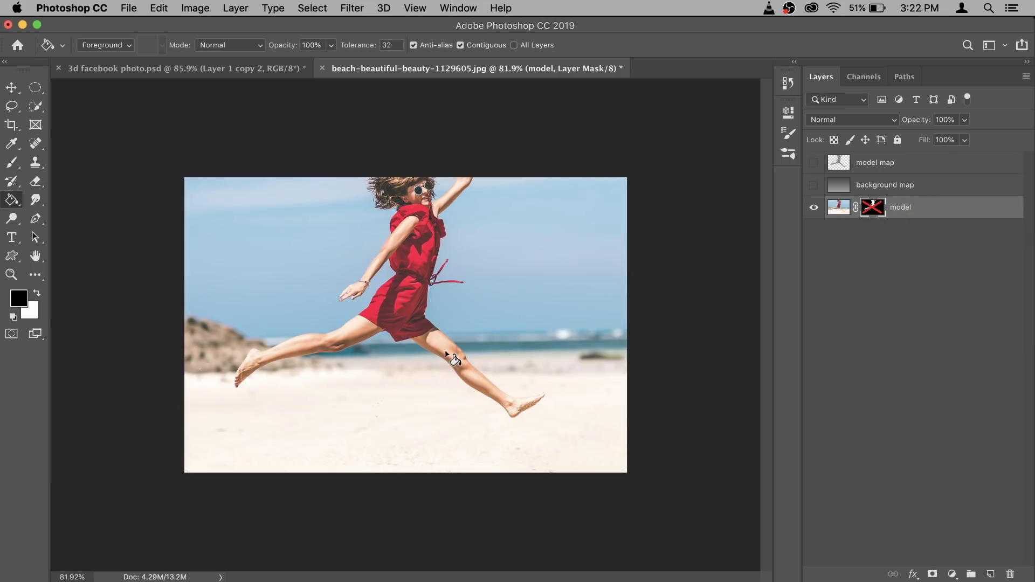
Save the full photo as a PNG copy named "3d facebook photo" in the 3d facebook photo folder, with medium file size
click(131, 7)
click(170, 158)
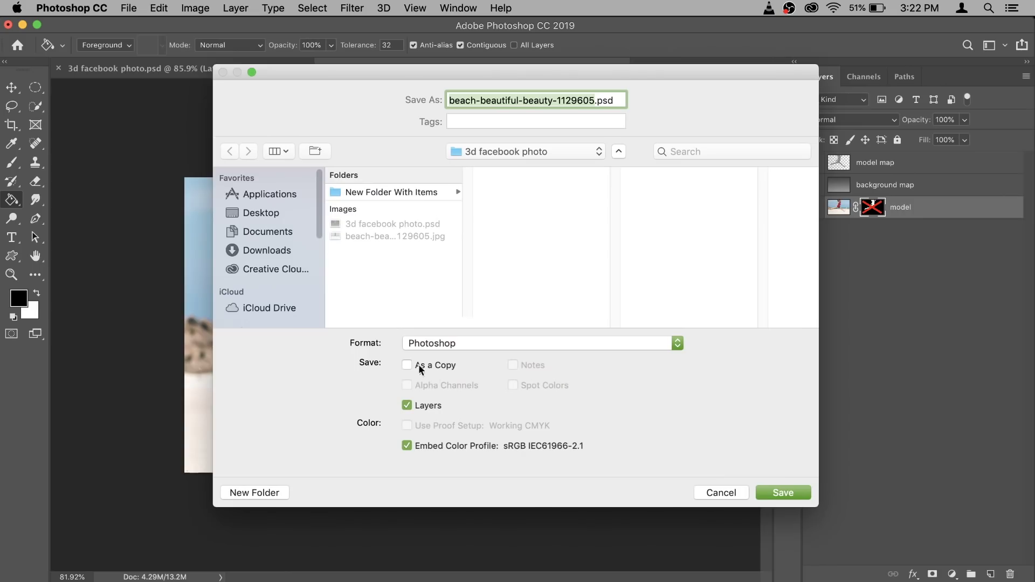
click(448, 345)
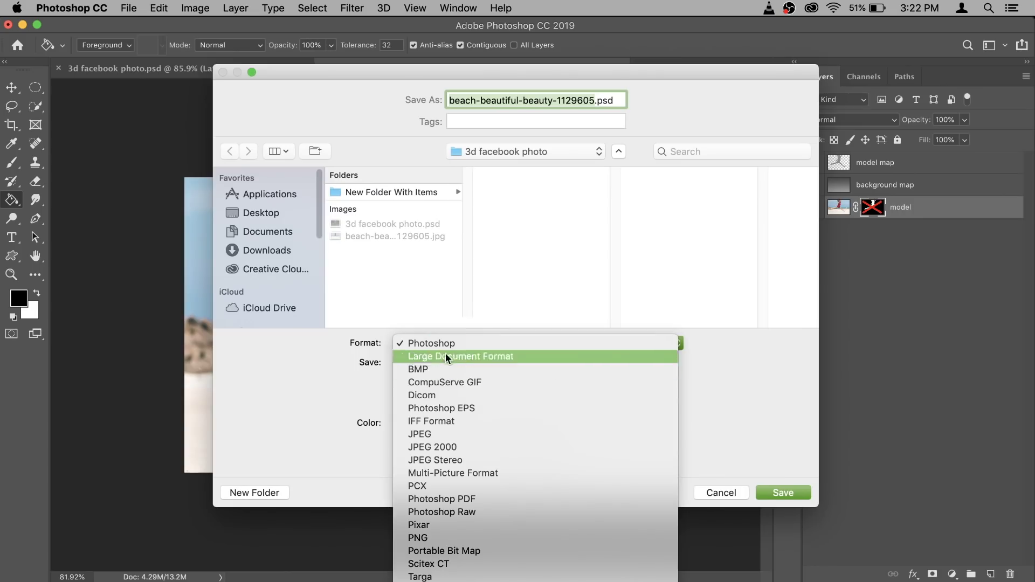
click(450, 538)
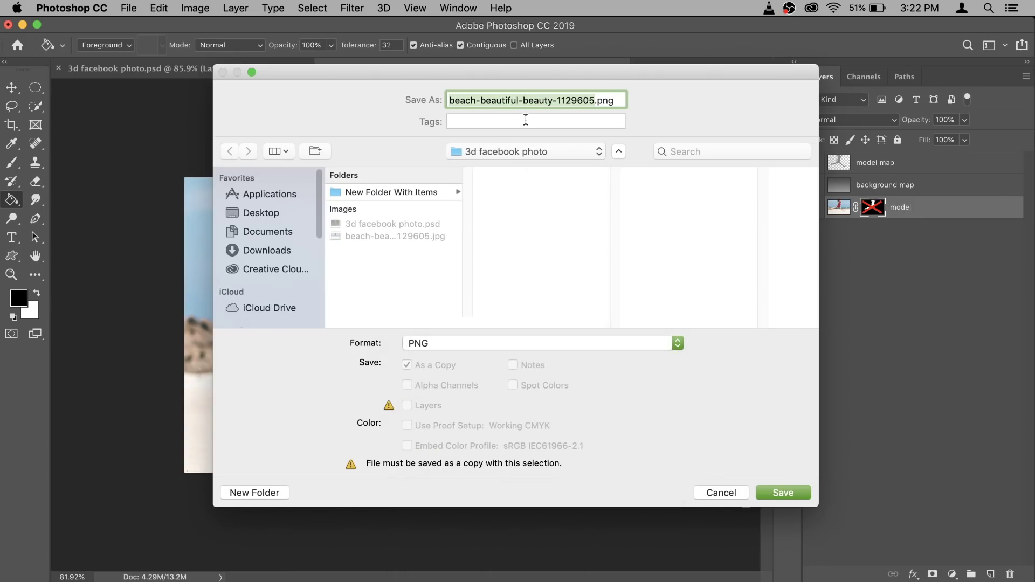
text(3d fac)
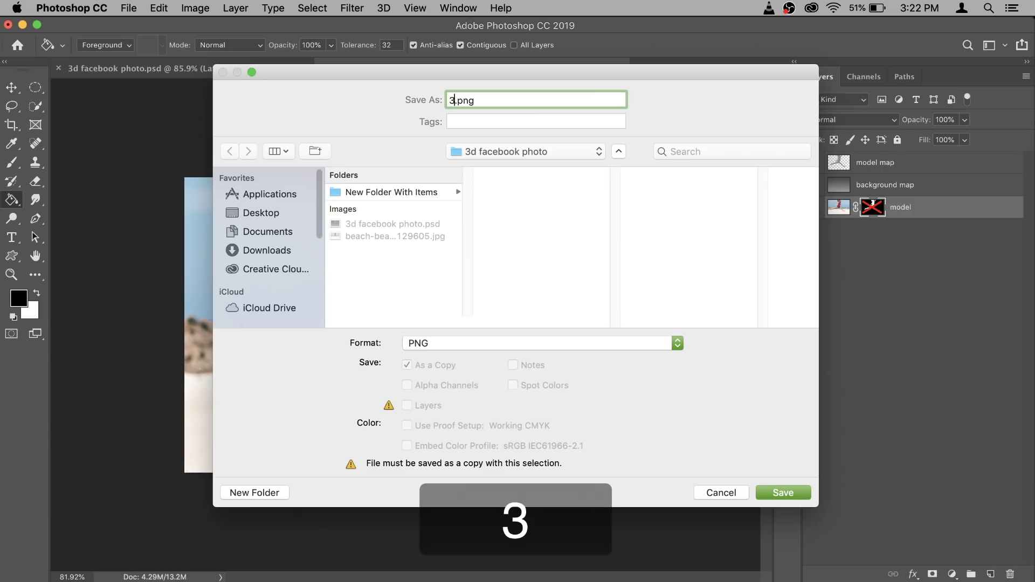
text(ebook photo)
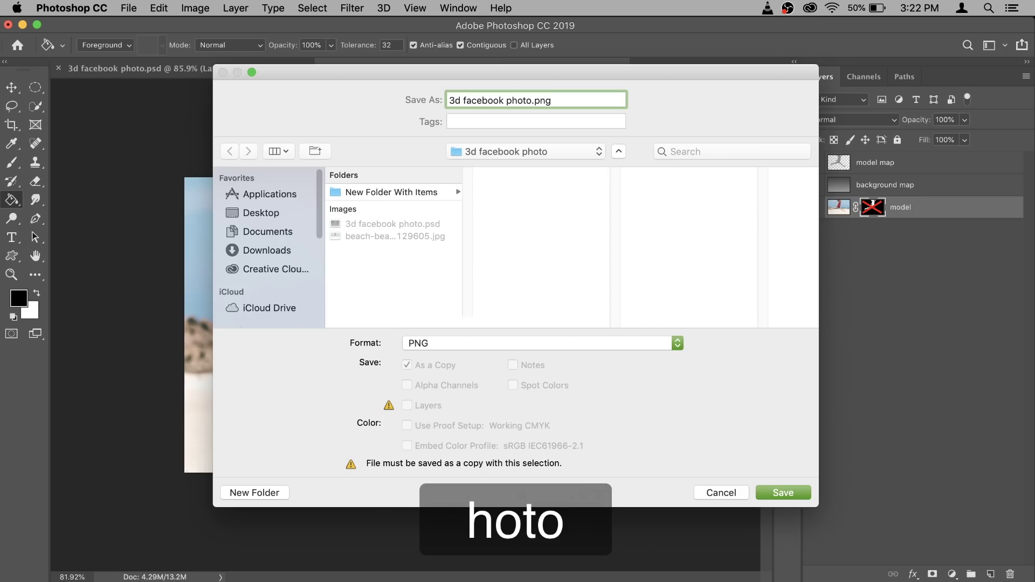
click(783, 492)
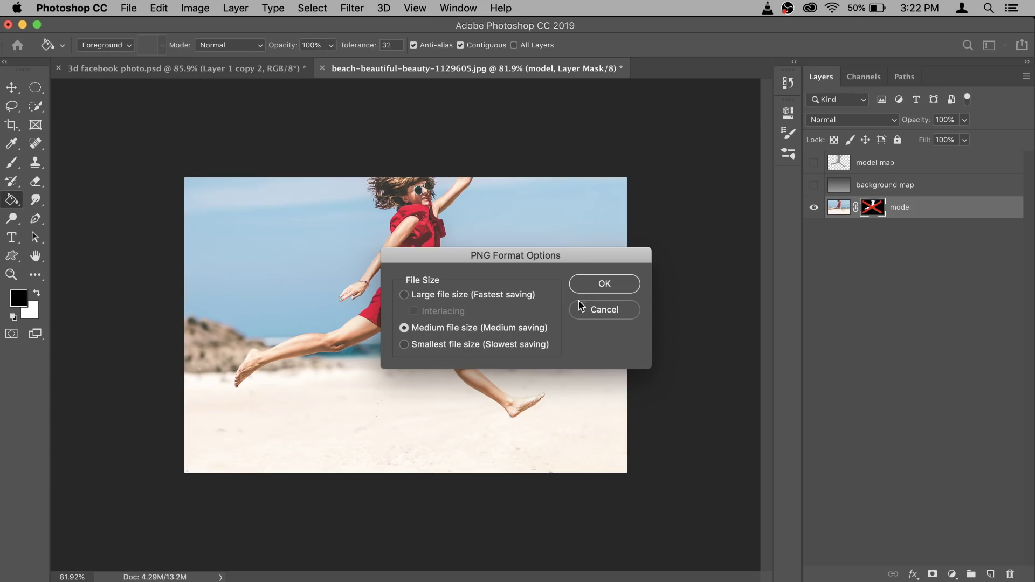
click(603, 283)
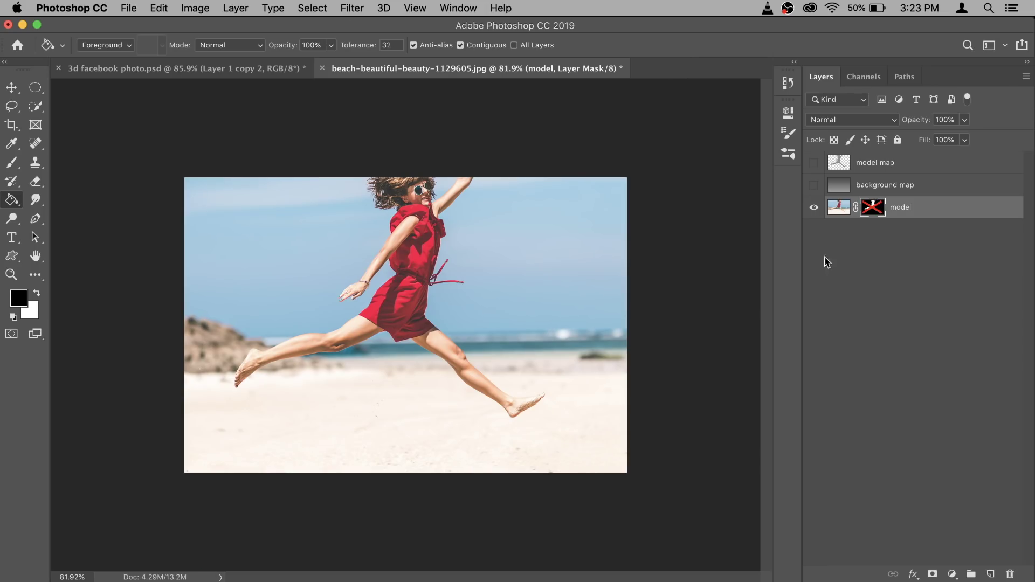
Show both map layers again and save the depth map as a medium-size PNG named "3d facebook photo_depth" in the same folder
drag(814, 185, 813, 162)
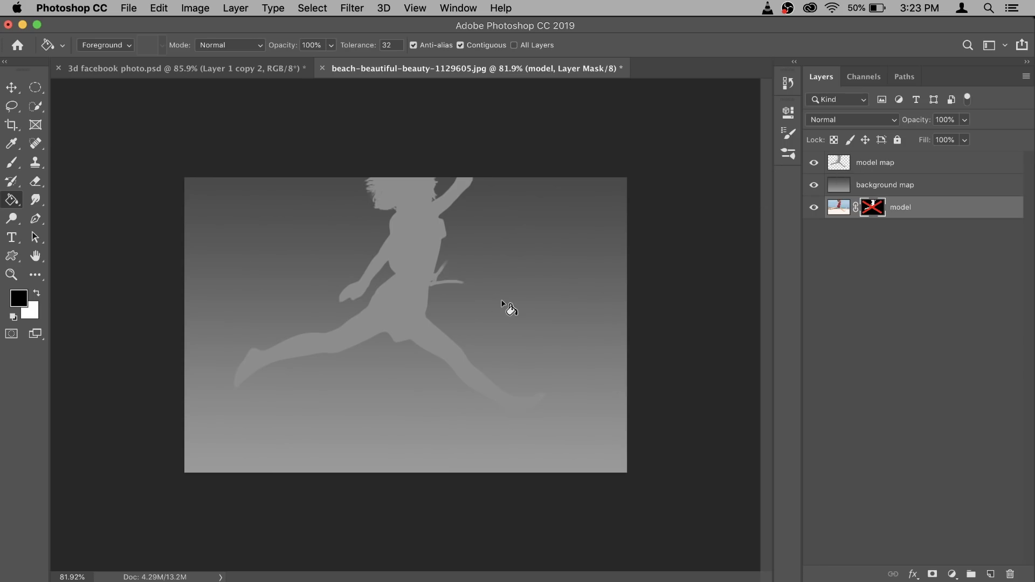
click(125, 7)
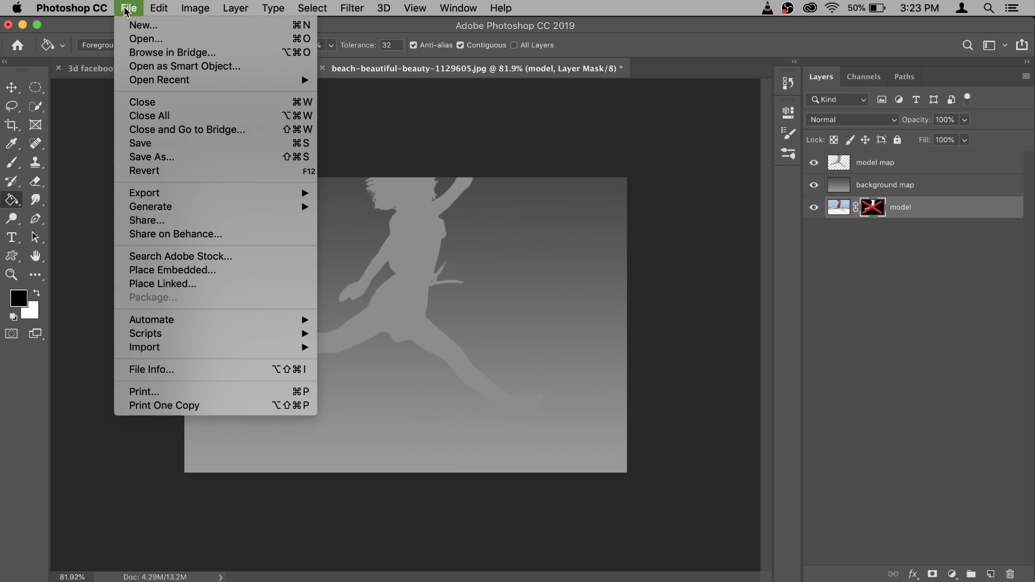
click(178, 156)
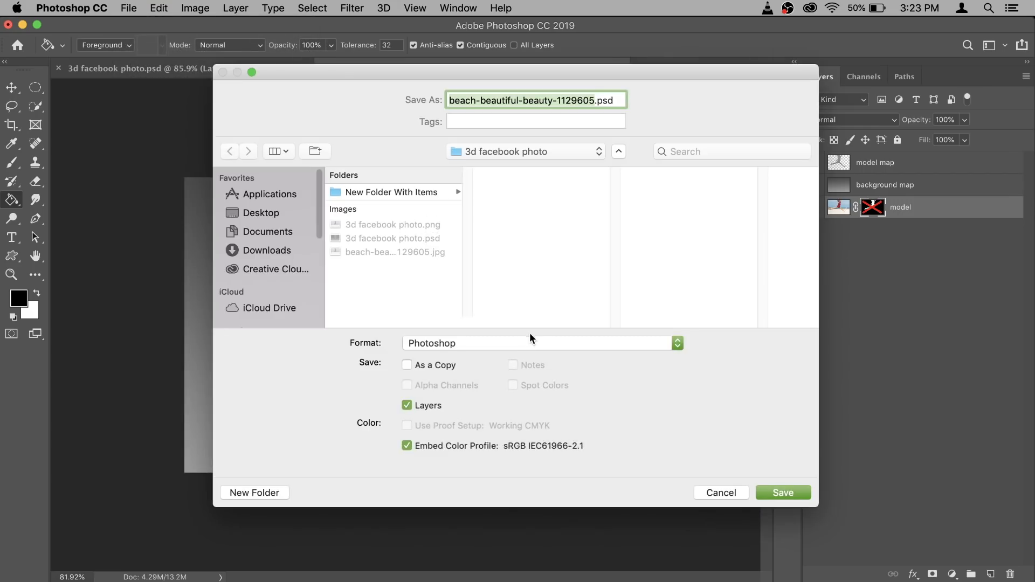
click(530, 343)
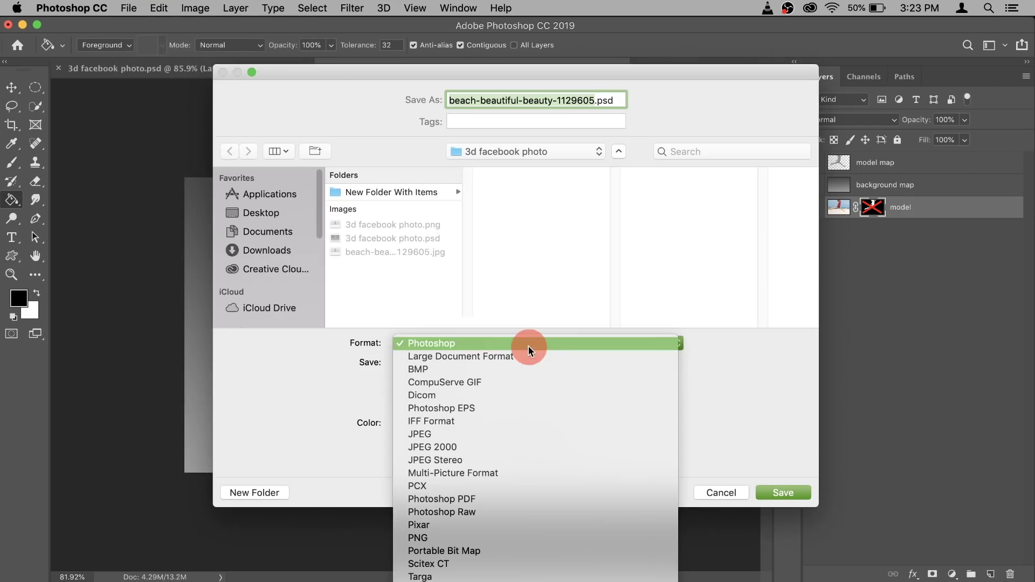
click(496, 535)
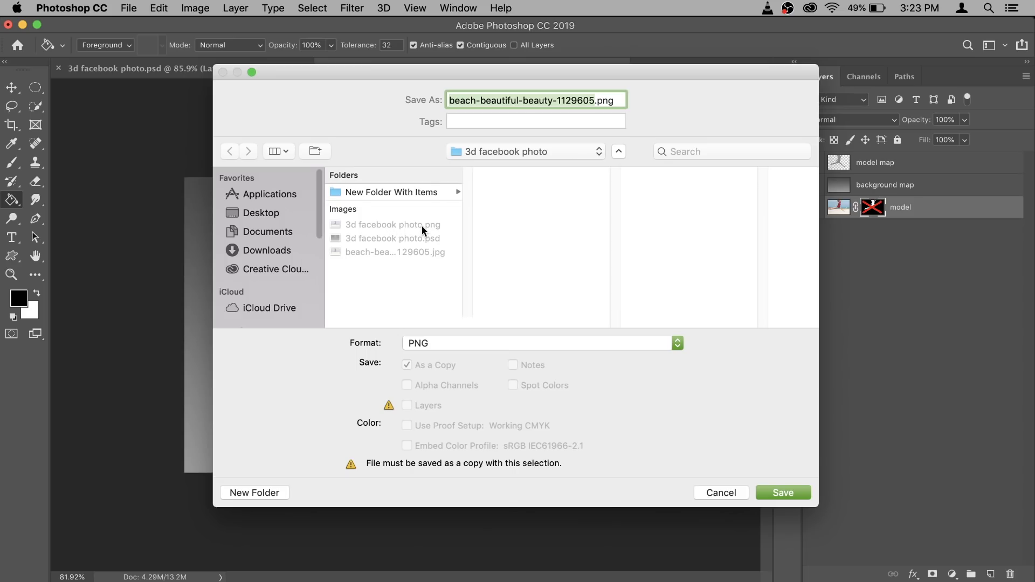
text(3d )
text(facebook ph)
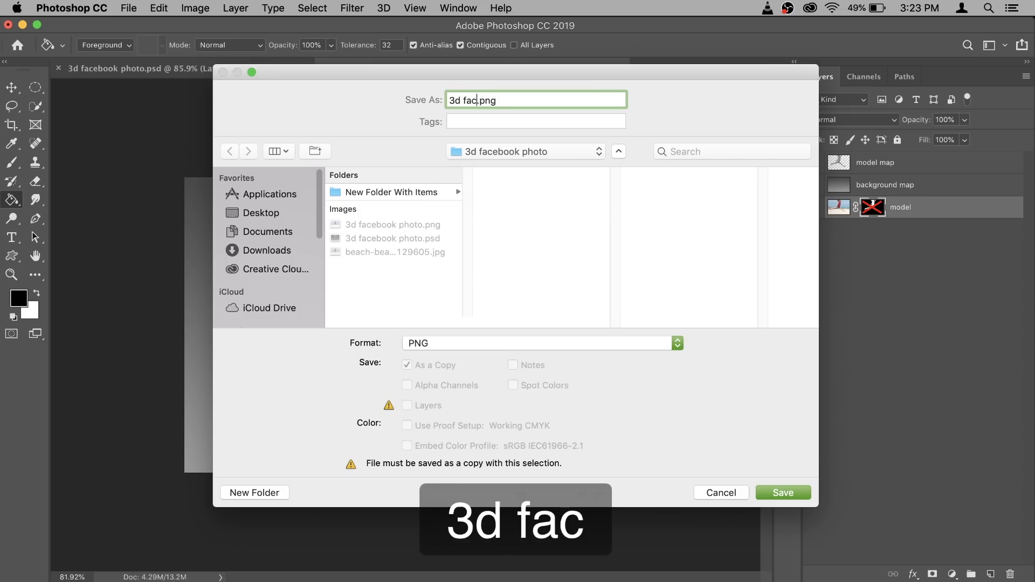
text(oto)
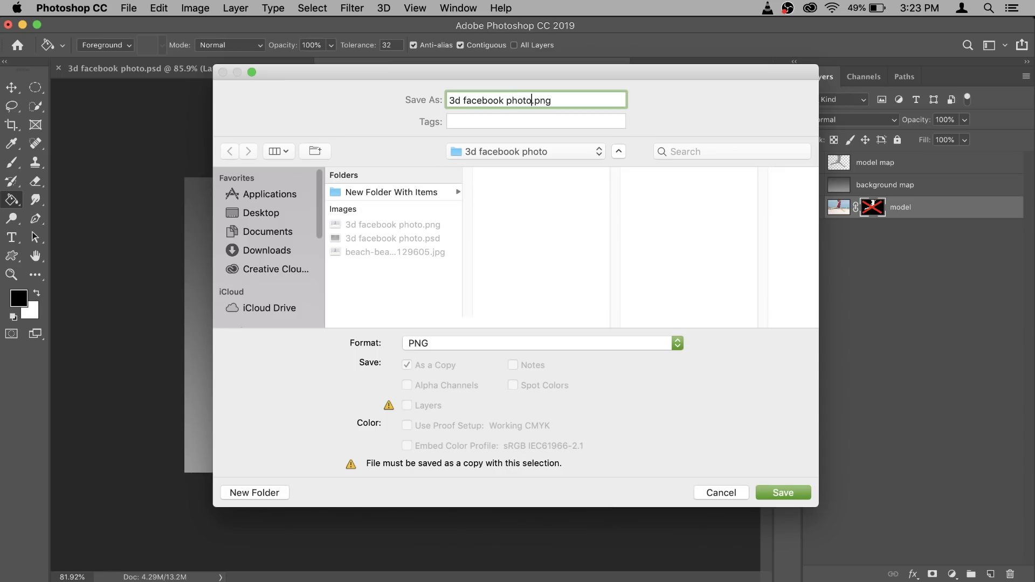
key(shift)
text(_depth)
click(798, 491)
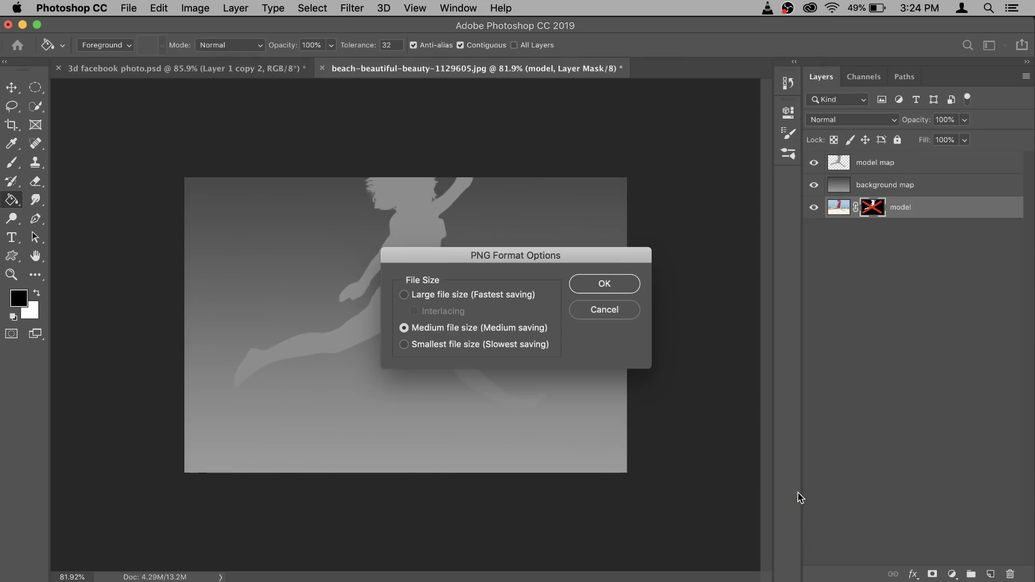
click(605, 284)
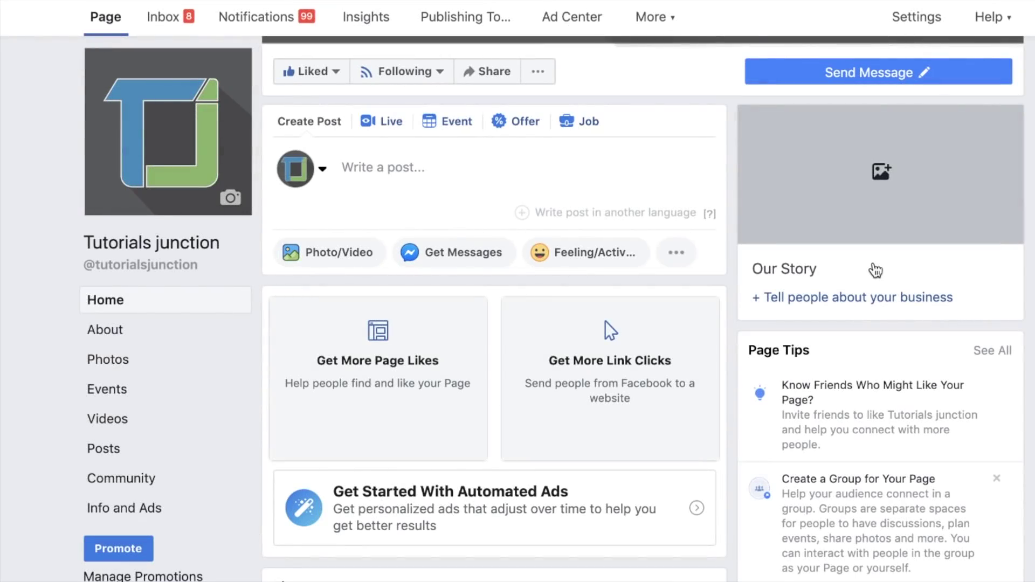
Upload "3d facebook photo.png" and "3d facebook photo_depth.png" together to a new post on the Facebook page
click(339, 259)
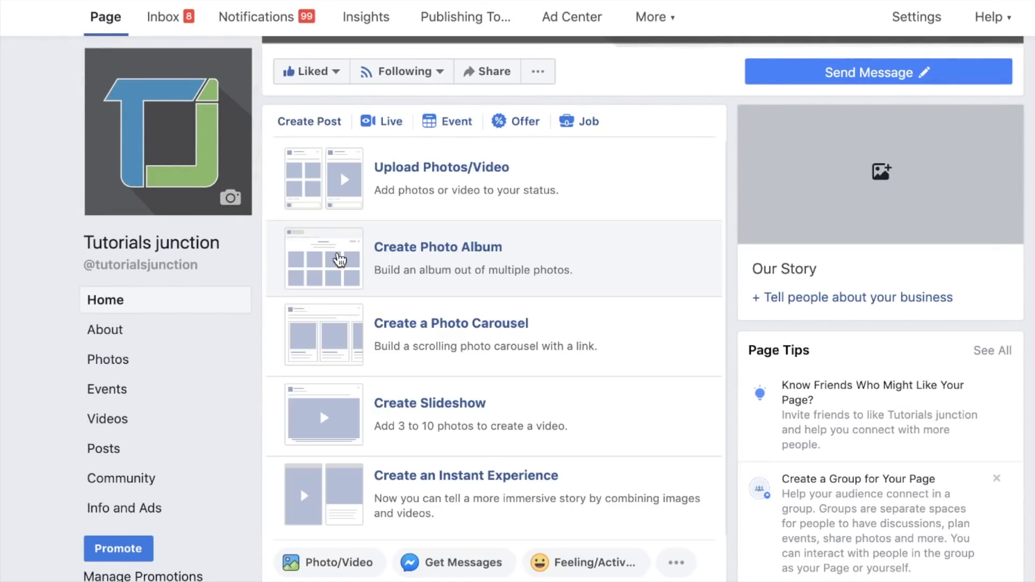
click(447, 178)
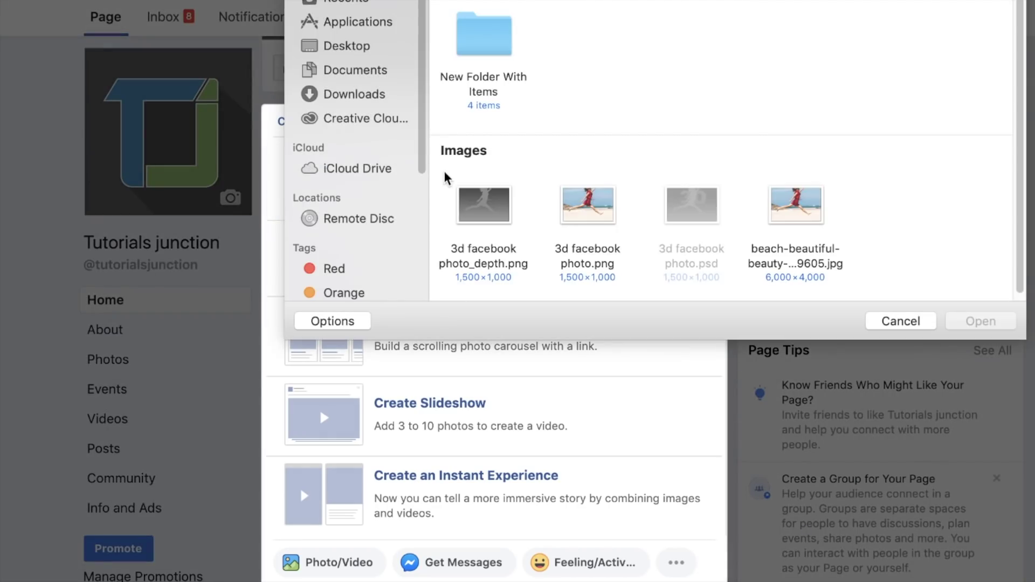
scroll(684, 225, down, 1)
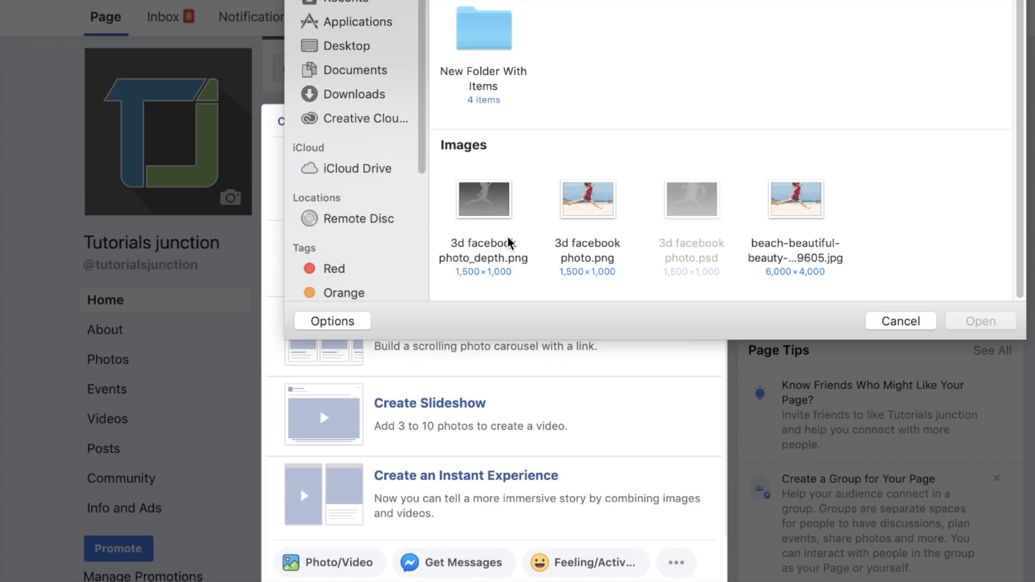
super+click(474, 208)
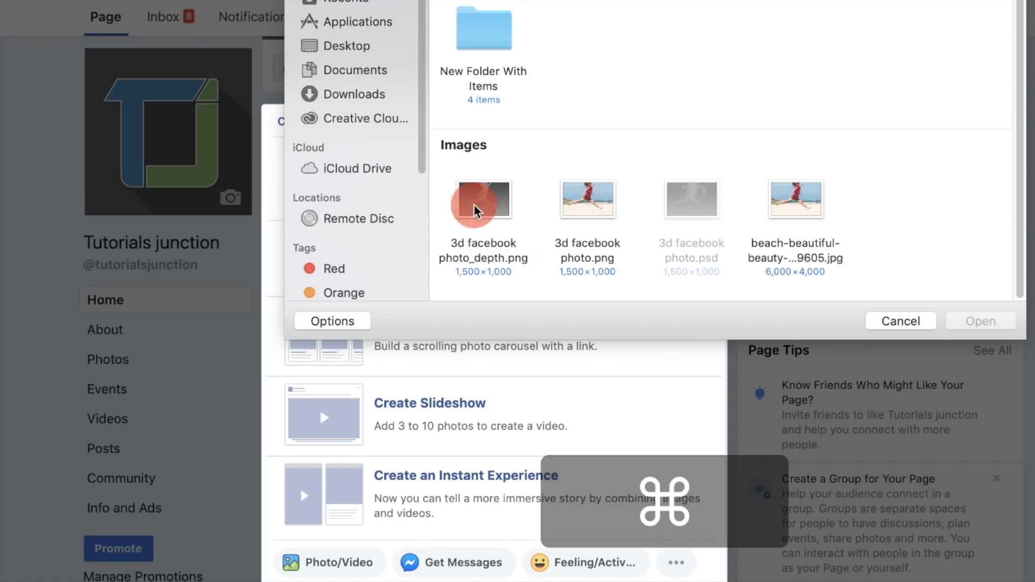
super+click(590, 203)
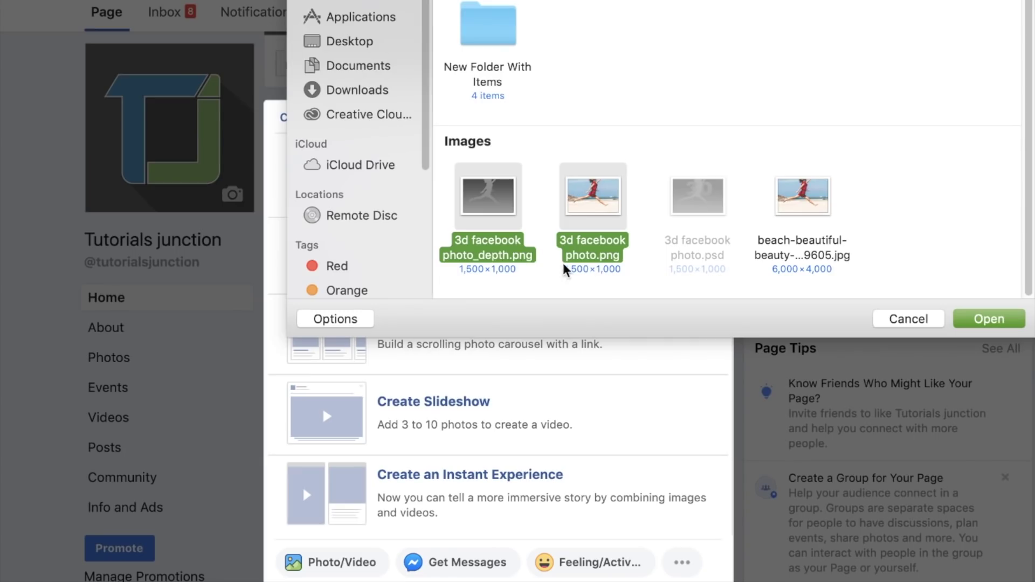
click(989, 320)
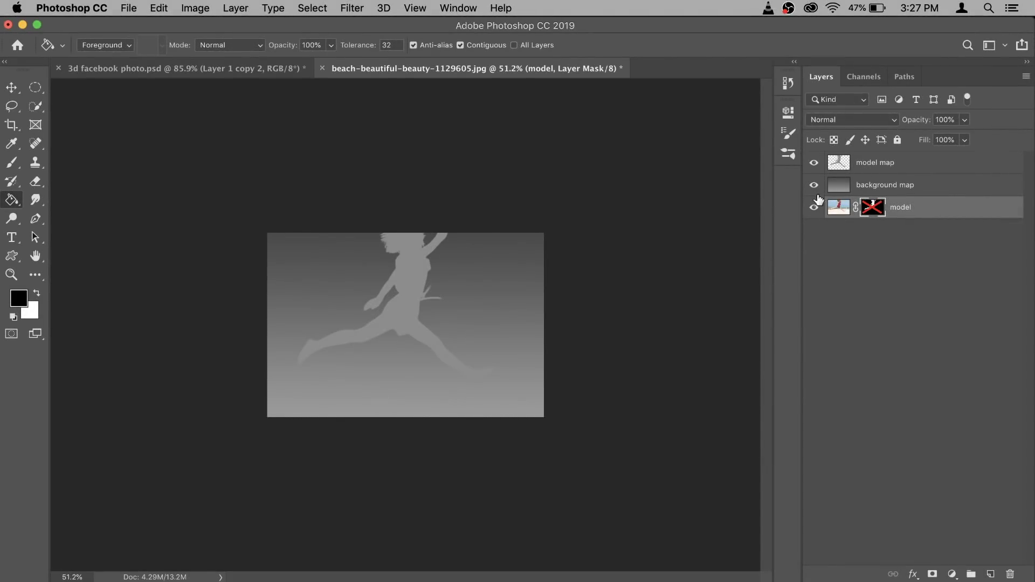
Back in Photoshop, hide the model map and background map layers and re-enable the model layer's mask
drag(814, 169, 814, 186)
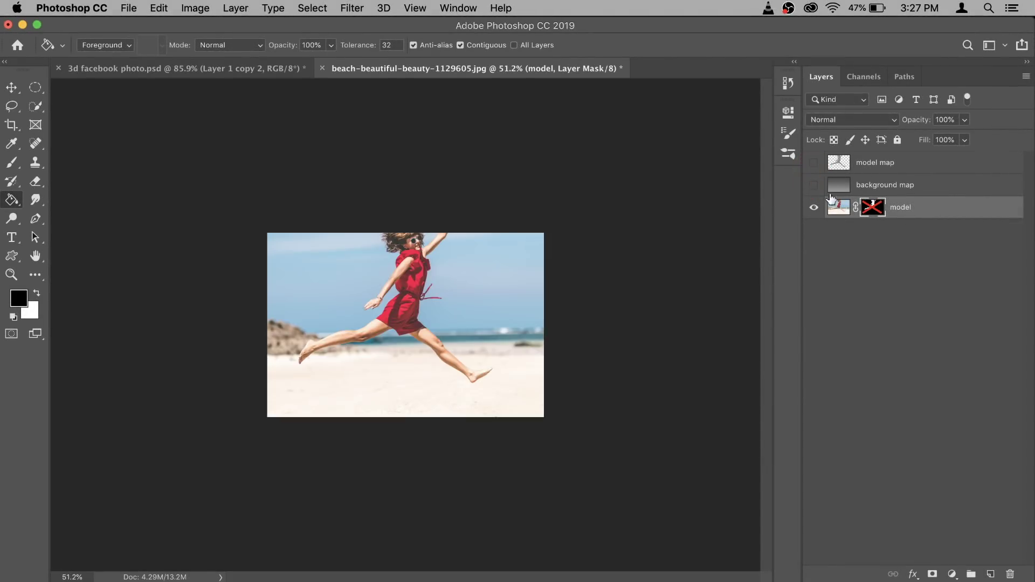
click(839, 208)
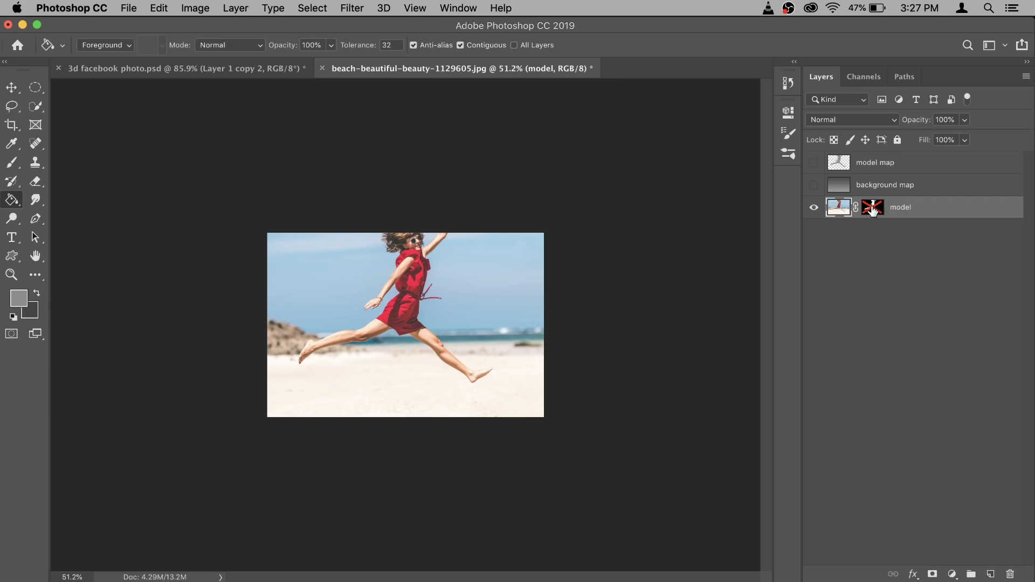
click(873, 209)
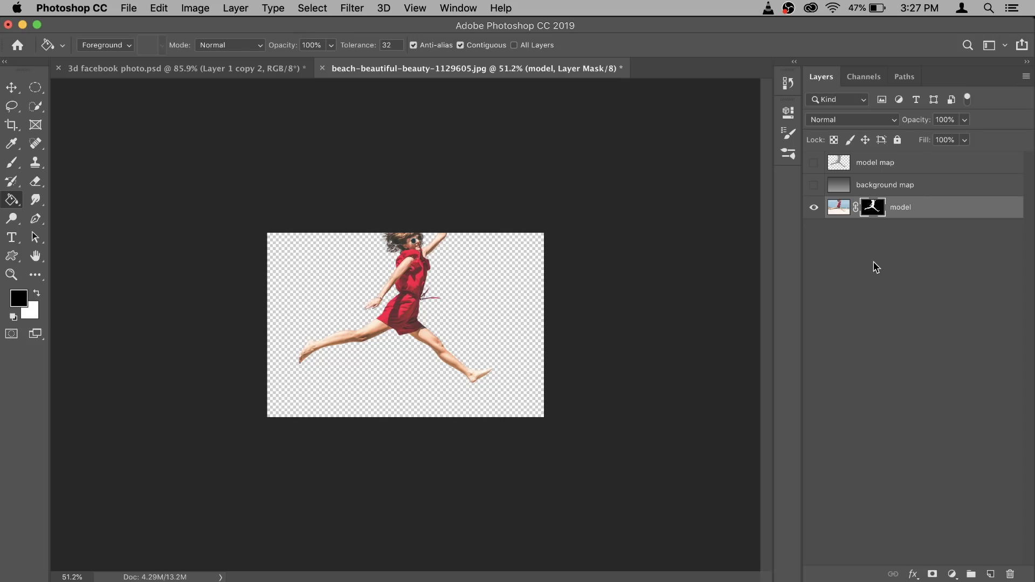
Duplicate the masked model layer and name the copy "background"
key(super+j)
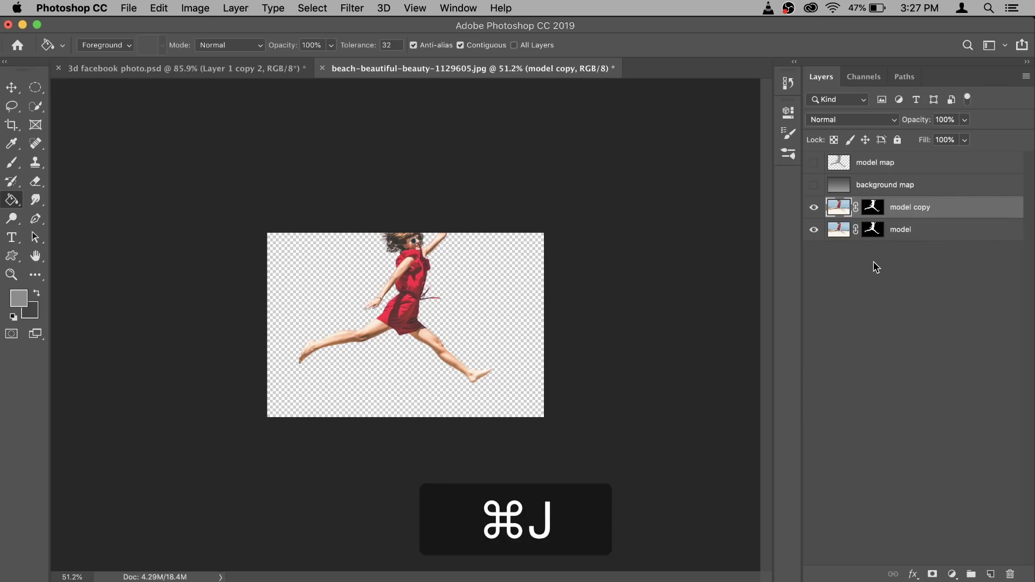
double_click(909, 210)
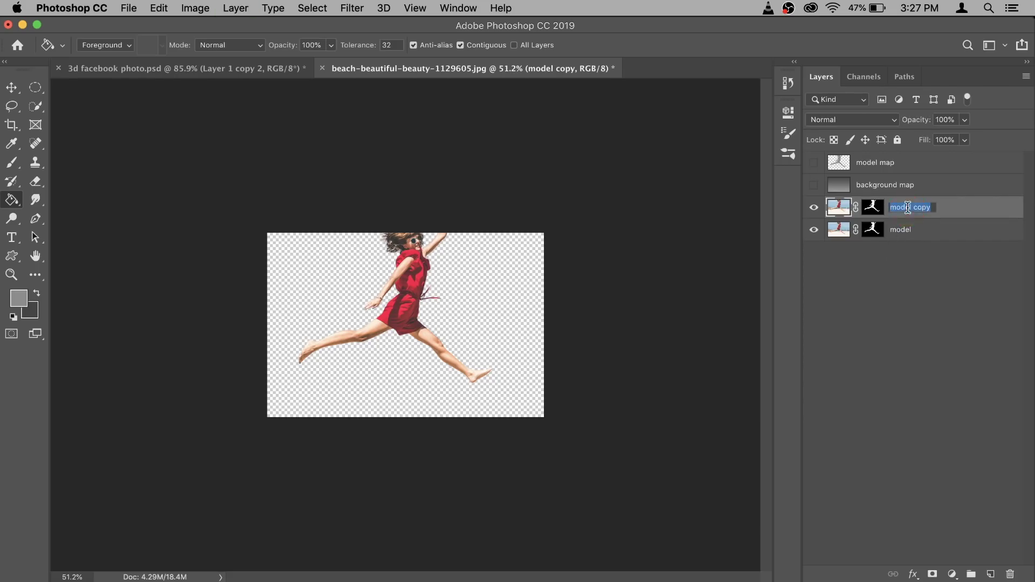
text(background)
key(Return)
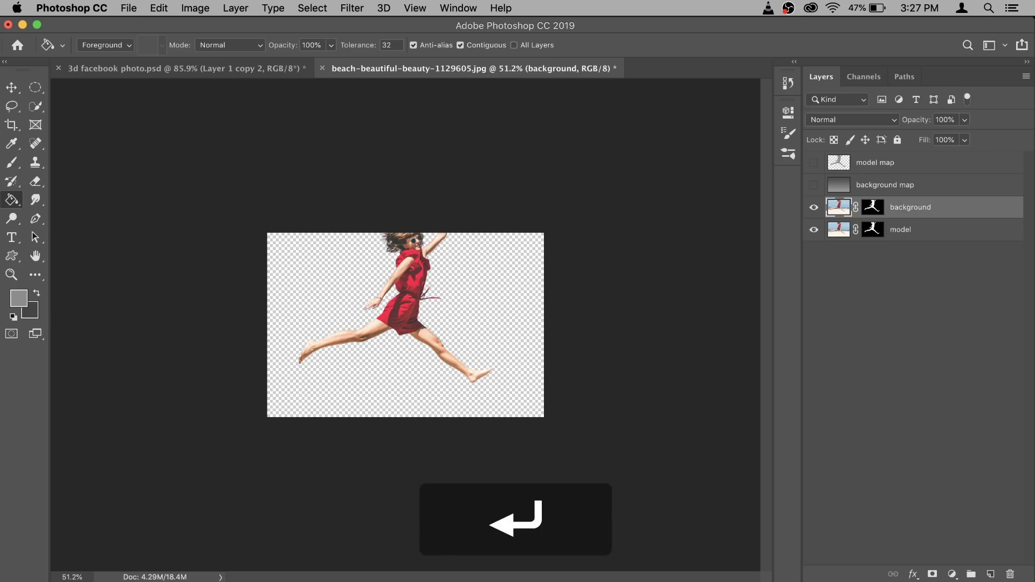
With the model layer hidden, invert the background layer's mask, place that layer below the model layer, and show the model again
click(815, 231)
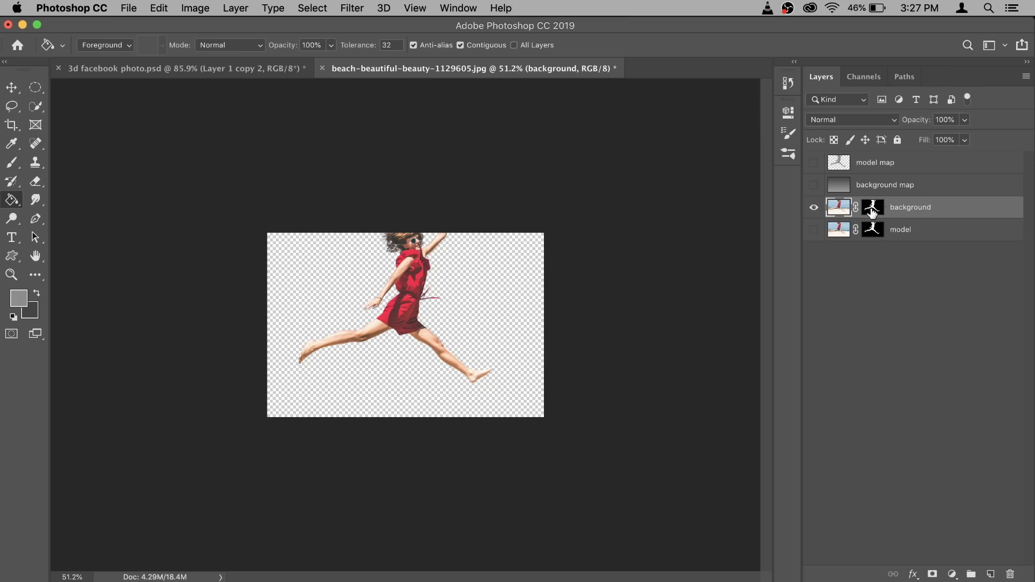
click(873, 206)
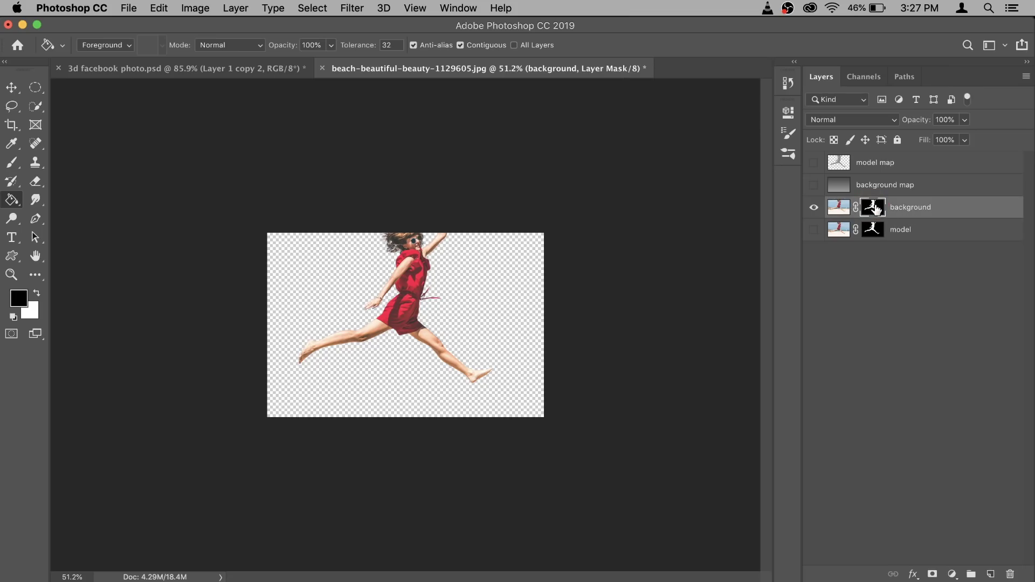
key(super+i)
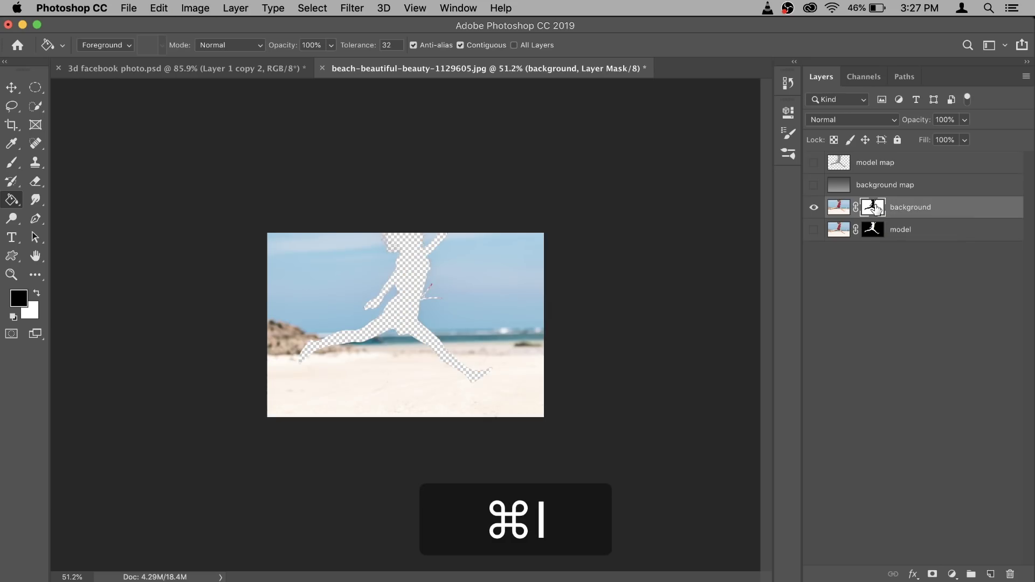
drag(925, 210, 921, 252)
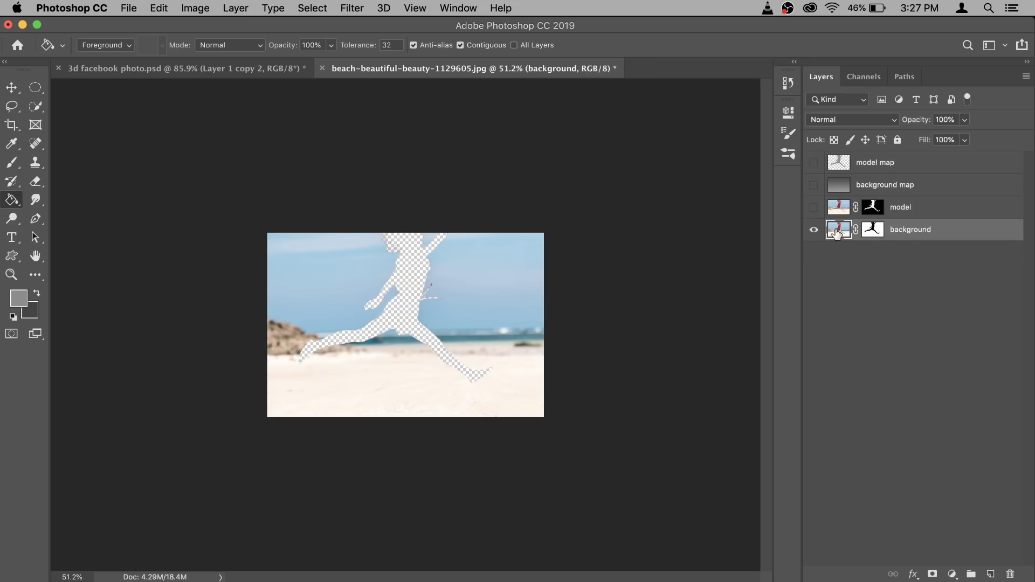
click(815, 207)
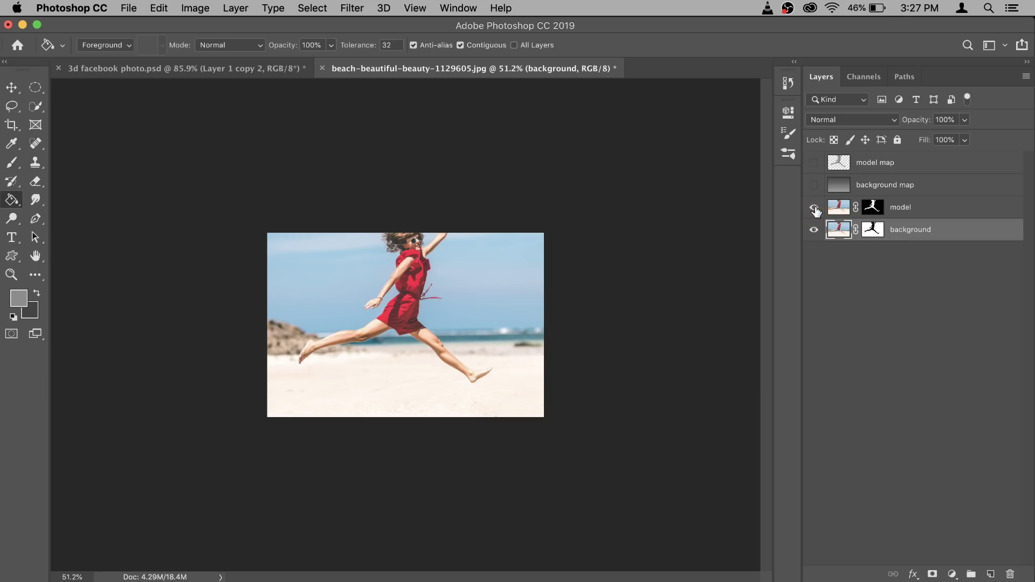
Check the separation by toggling the visibility of the model and background layers in turn
click(814, 208)
click(814, 208)
click(814, 230)
click(815, 231)
click(814, 230)
click(815, 231)
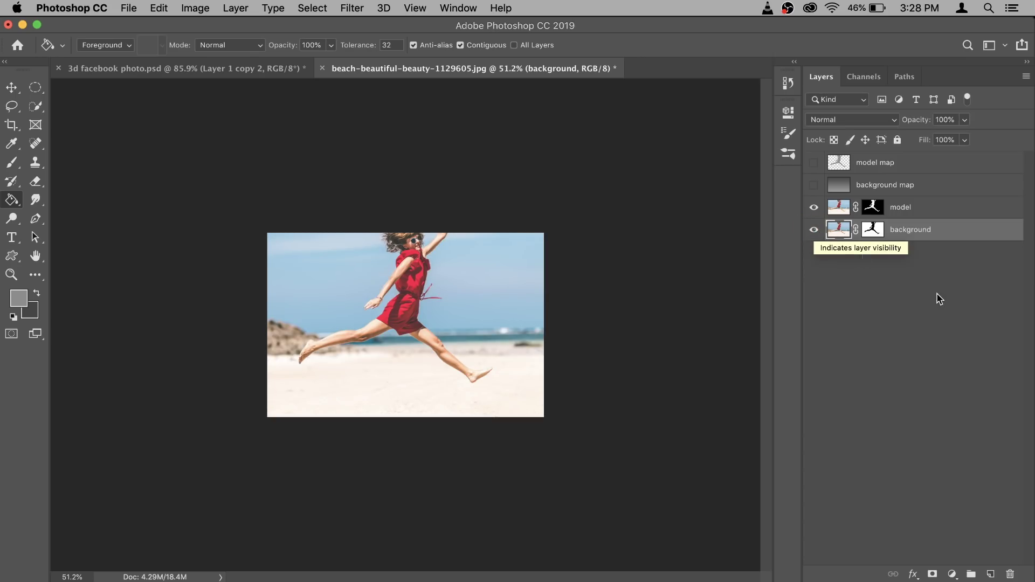
Add the text "3d" on a layer just above the background layer and set its font to Arial Black
click(11, 237)
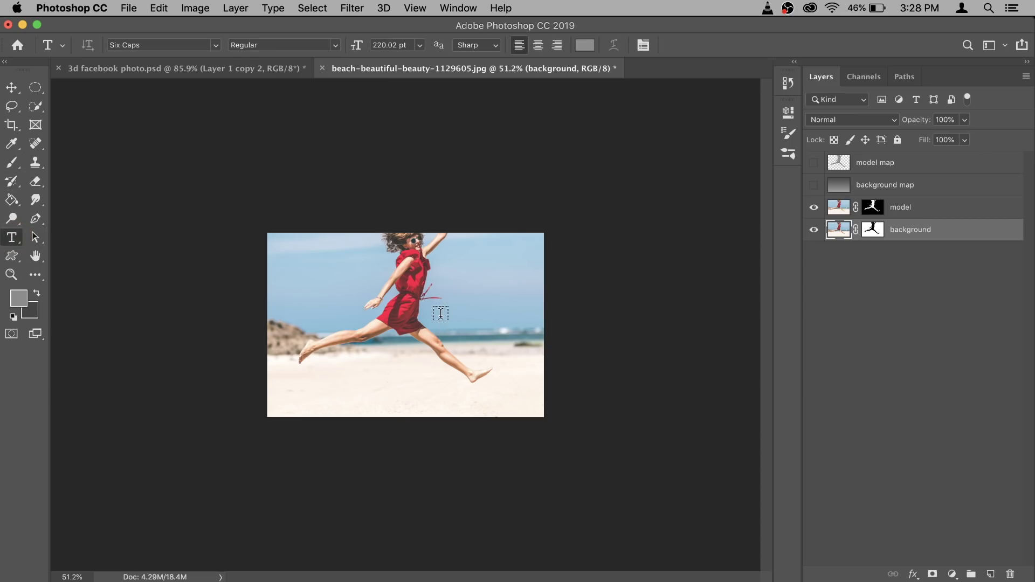
click(356, 300)
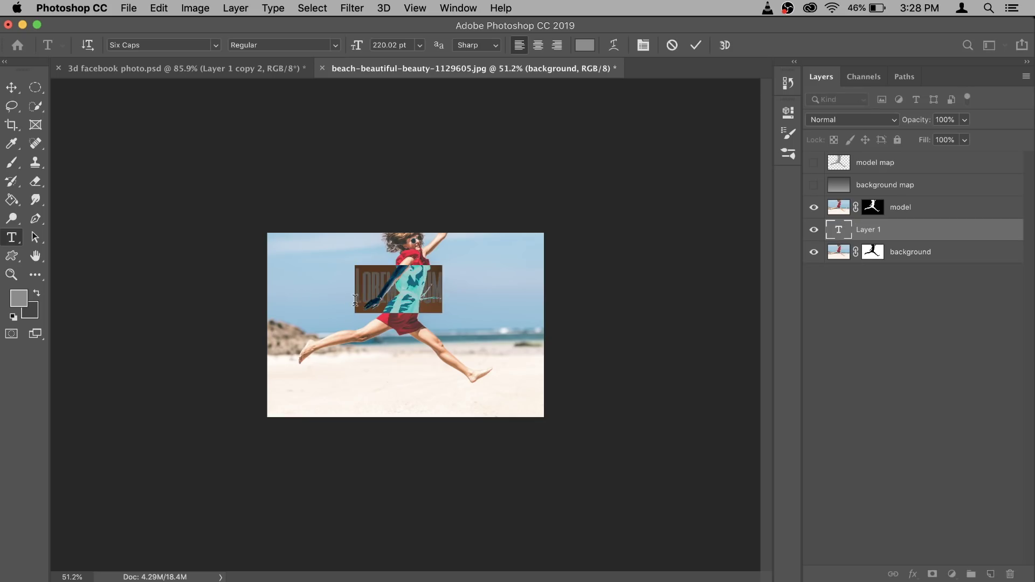
text(3d)
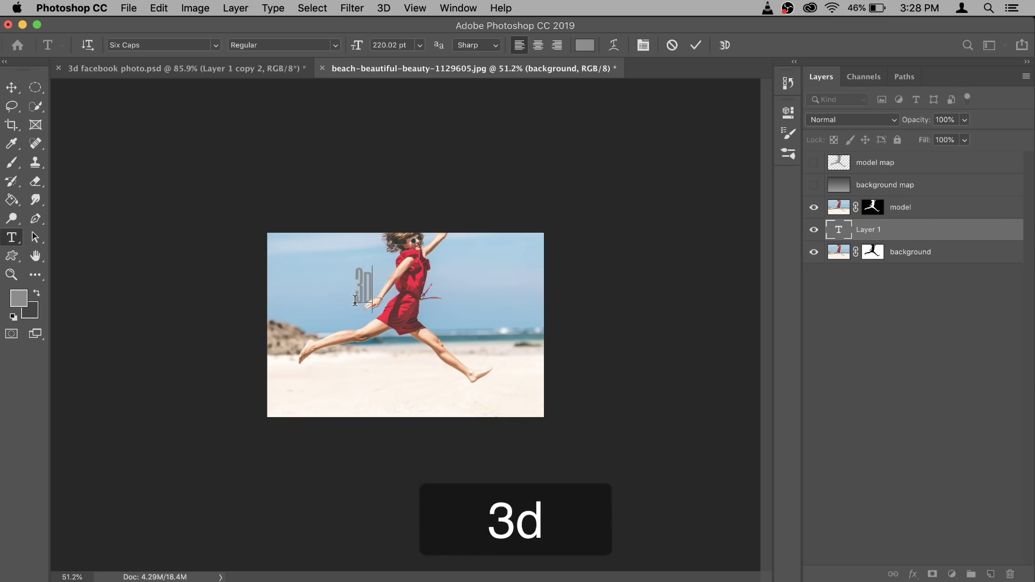
double_click(836, 231)
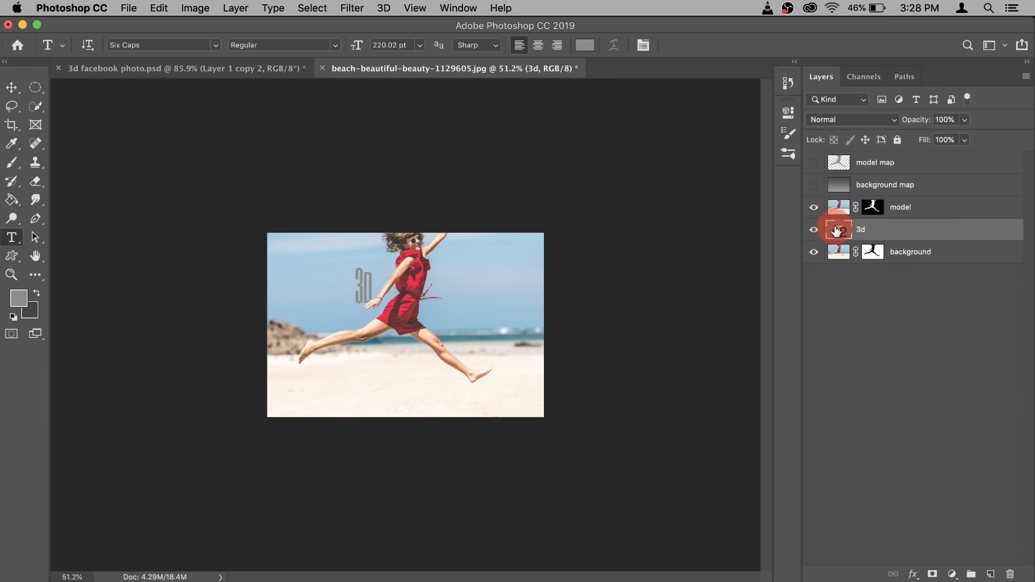
click(216, 48)
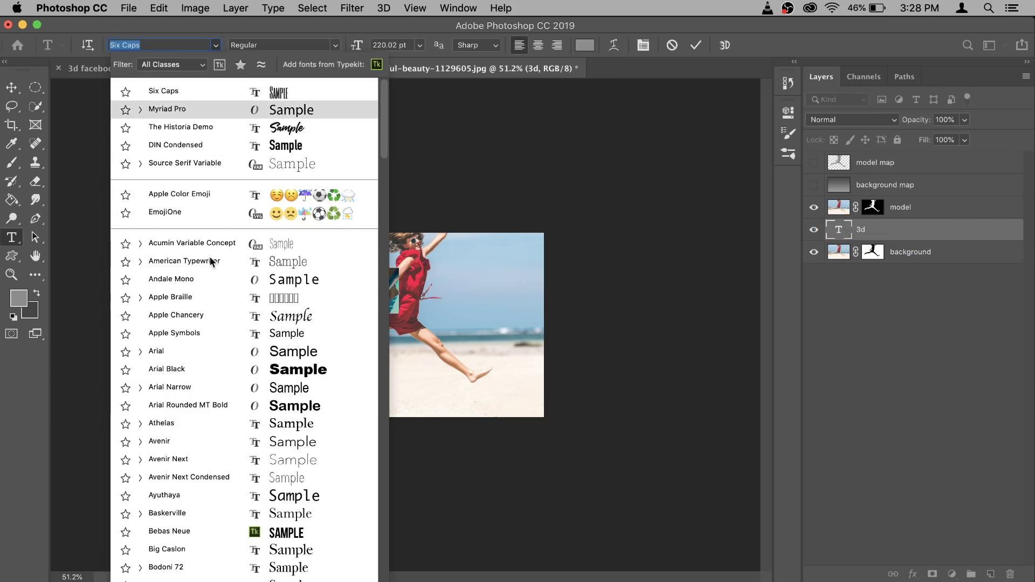
click(183, 370)
Move the 3d text layer above the model layer and scale the text up to about 634 pt across the woman
drag(875, 234, 874, 198)
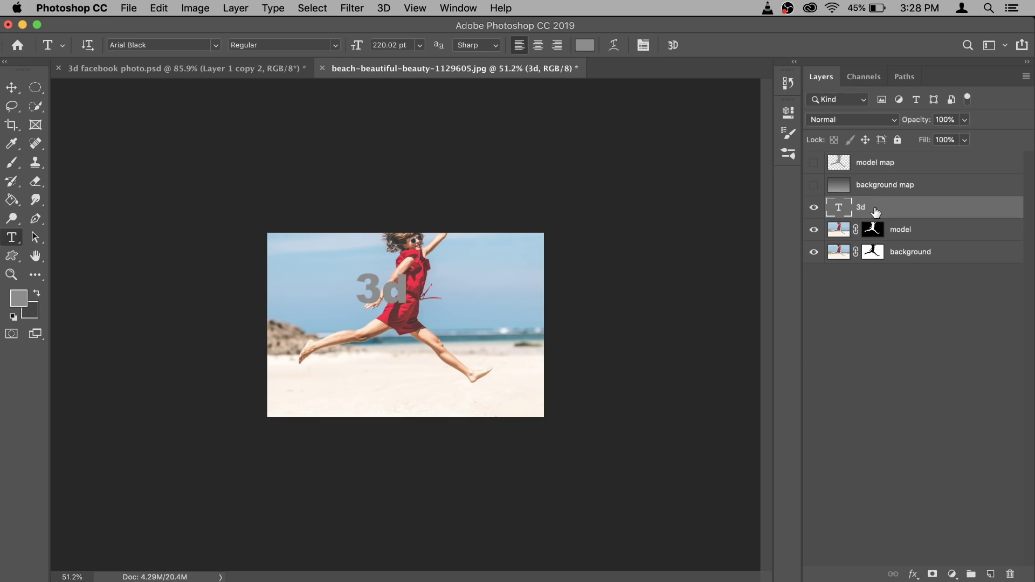
key(ctrl+t)
drag(404, 304, 451, 335)
Recolor the 3d text bright yellow
double_click(838, 207)
click(585, 44)
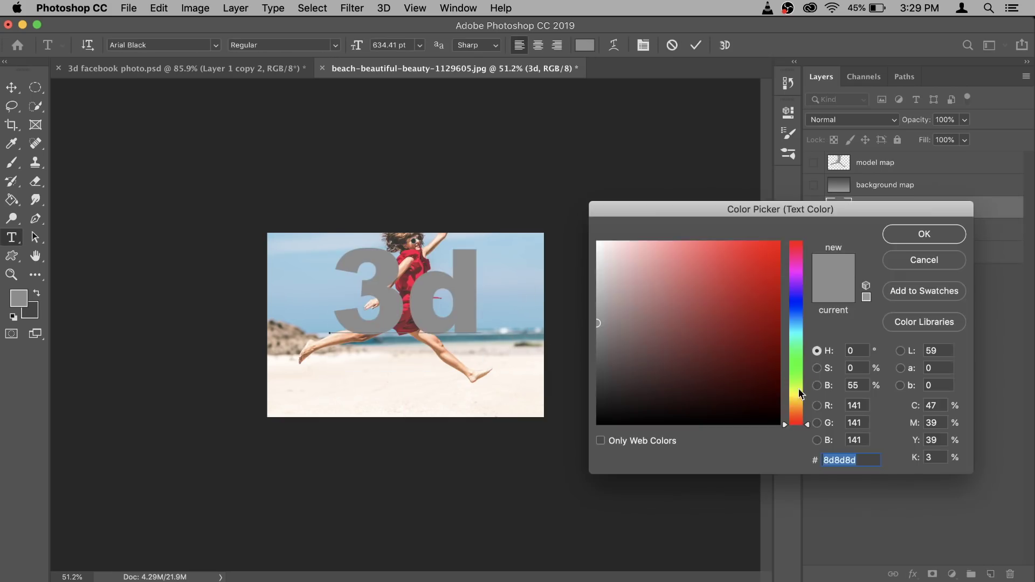
click(763, 247)
click(925, 234)
Apply All Caps to the 3d text and move its layer between the model and background layers
click(788, 182)
click(670, 285)
click(789, 183)
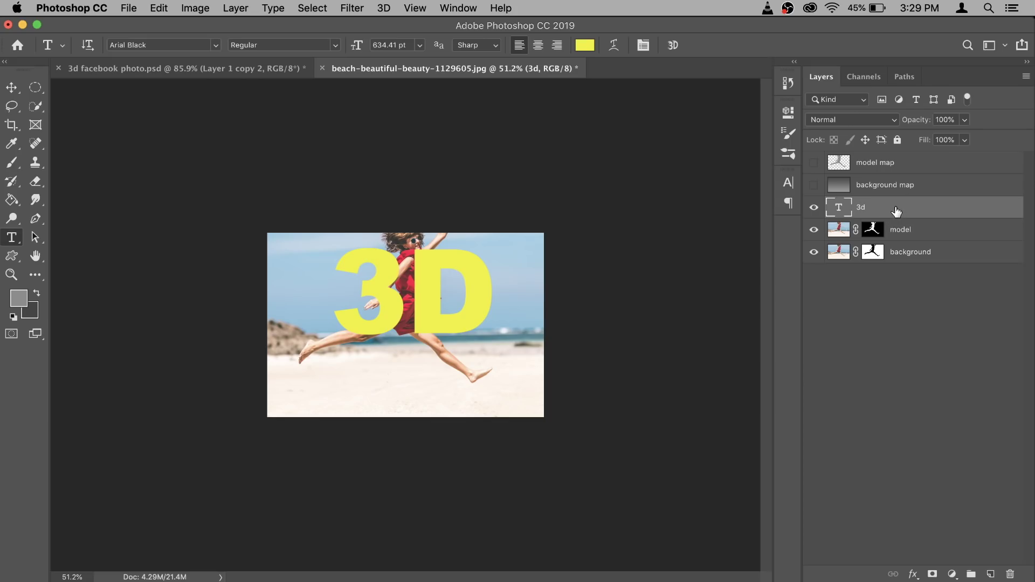
drag(895, 211, 898, 241)
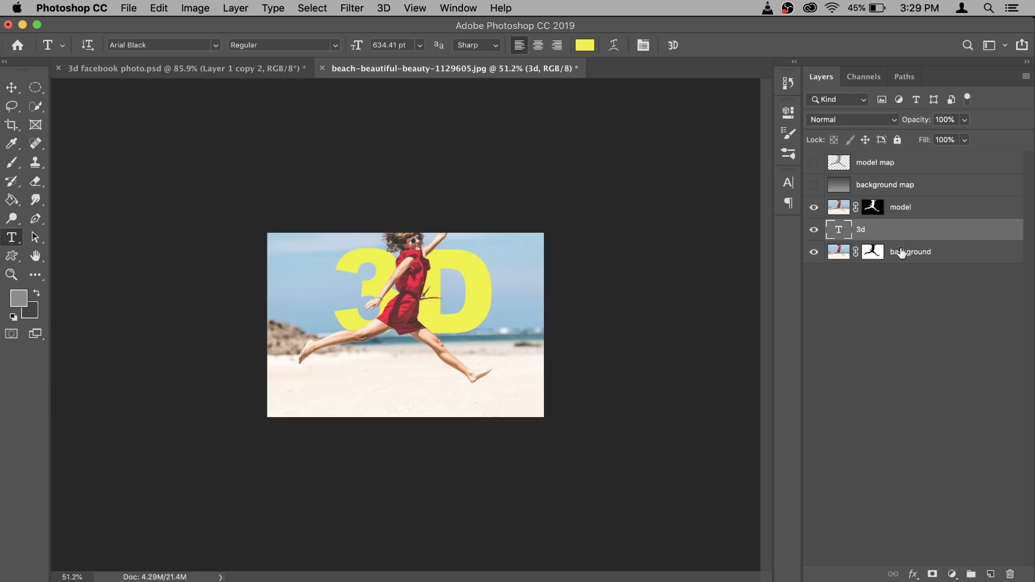
Create a new empty layer above the background map layer and name it "3d map"
click(932, 187)
click(990, 573)
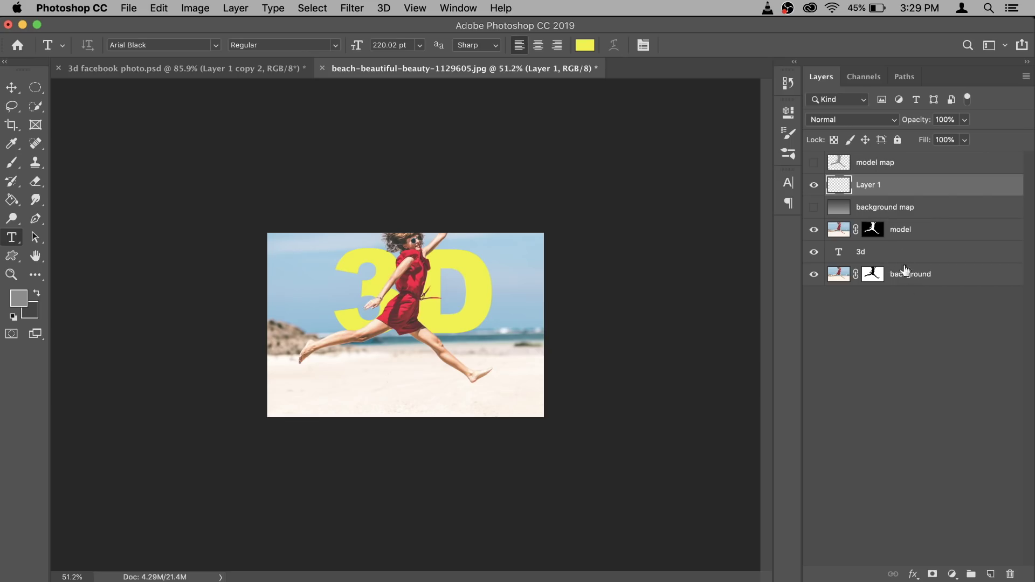
double_click(868, 185)
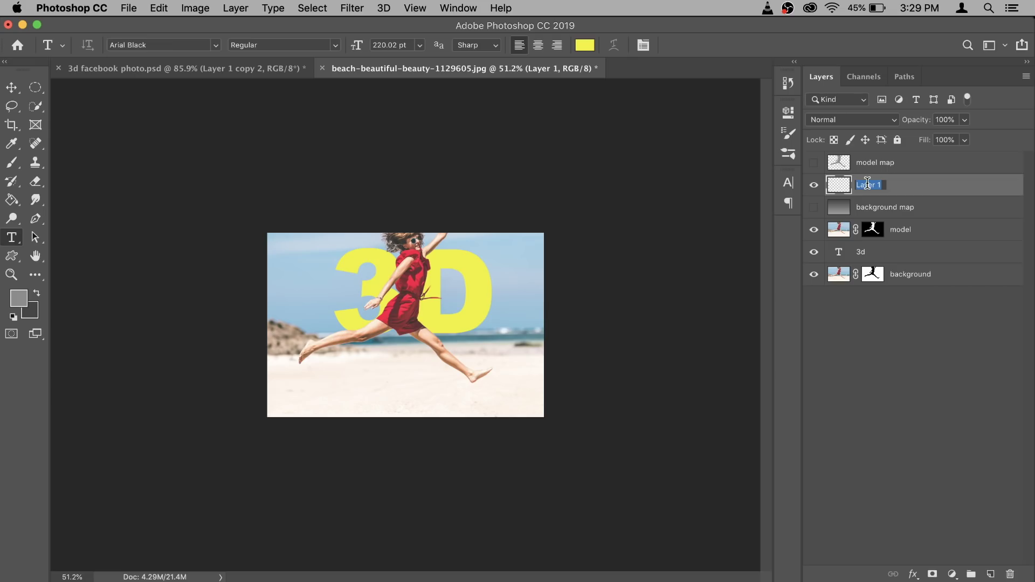
text(3d map)
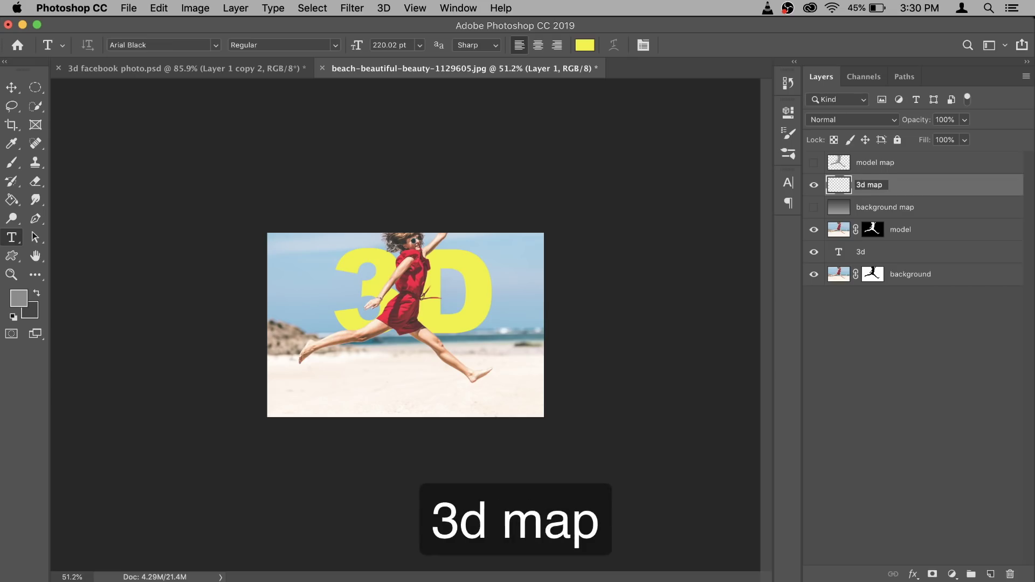
key(Return)
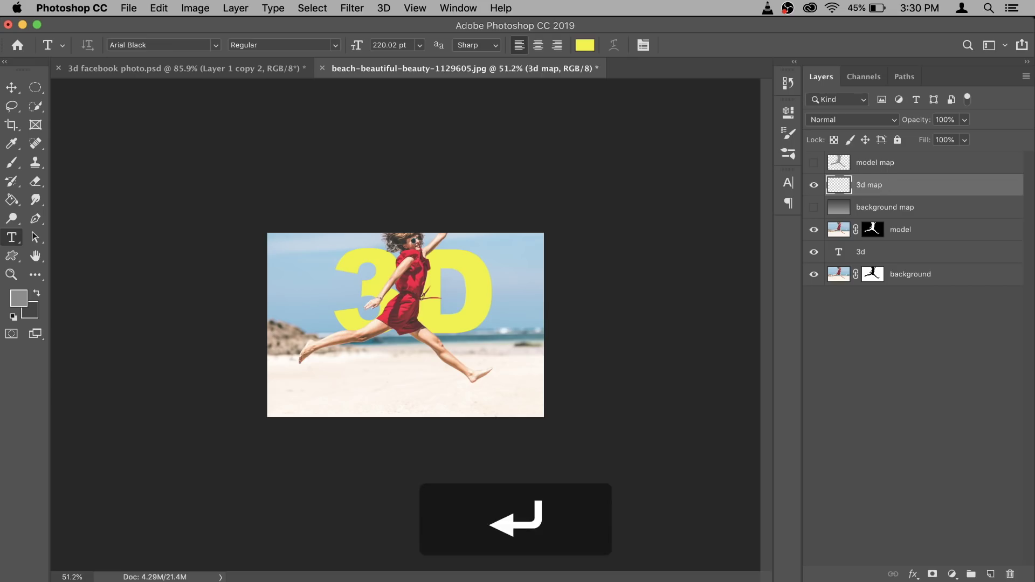
Hide the model, 3d and background layers and show the background map and model map layers
drag(814, 237, 814, 278)
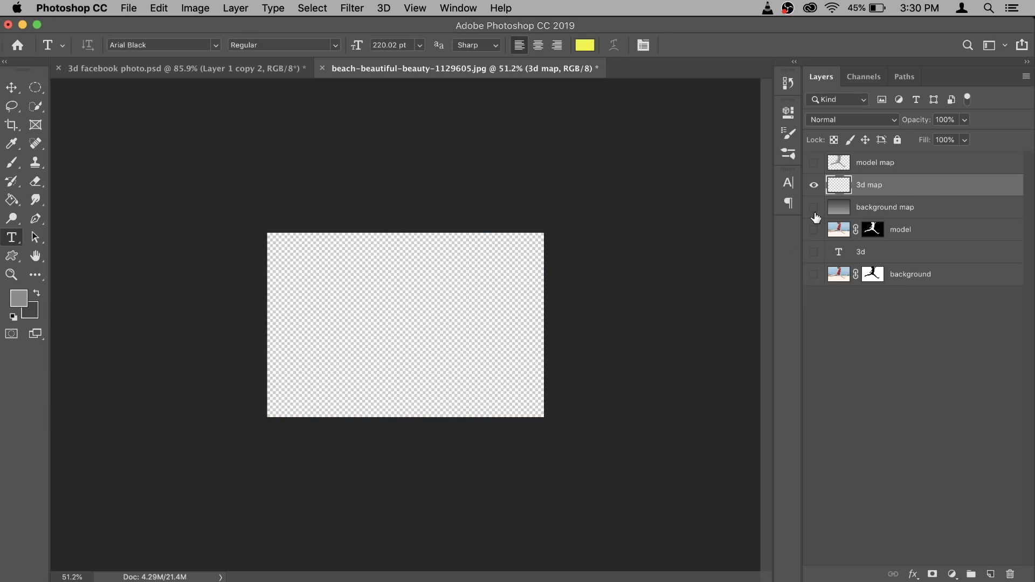
click(814, 207)
click(814, 162)
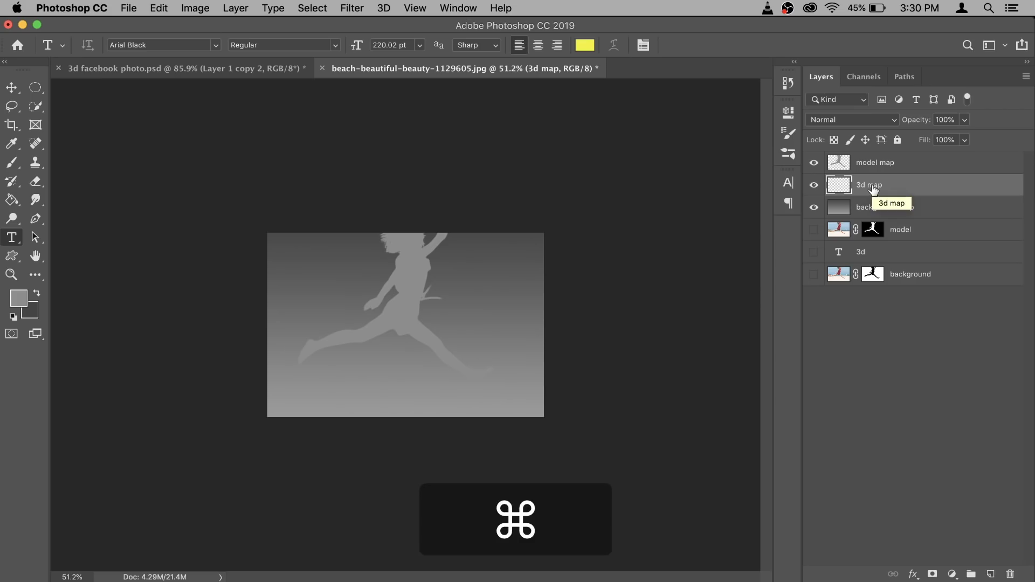
Fill the 3d text's outline on the 3d map layer with gray sampled from the background gradient at the D's base, and deselect
super+click(839, 253)
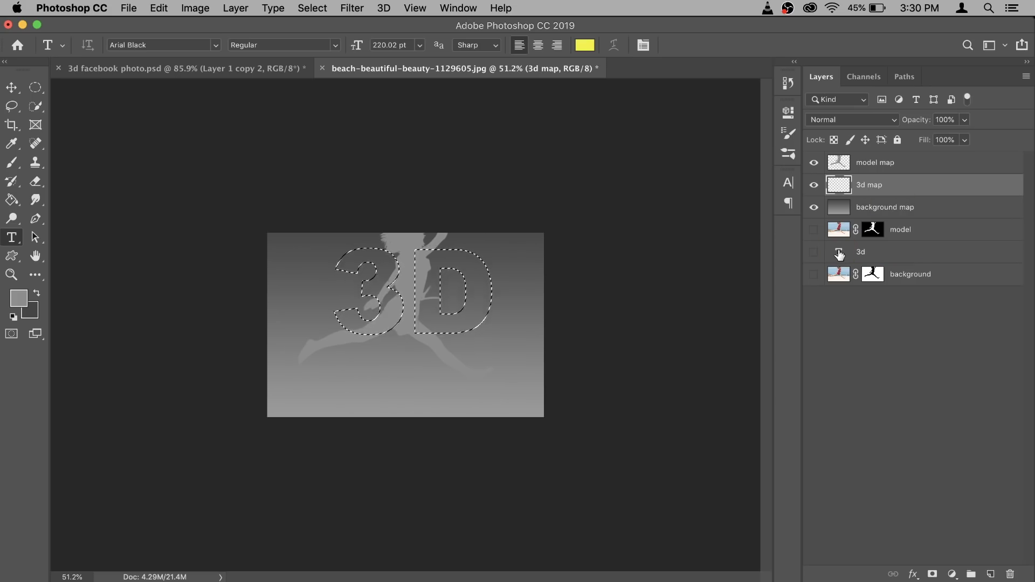
click(12, 200)
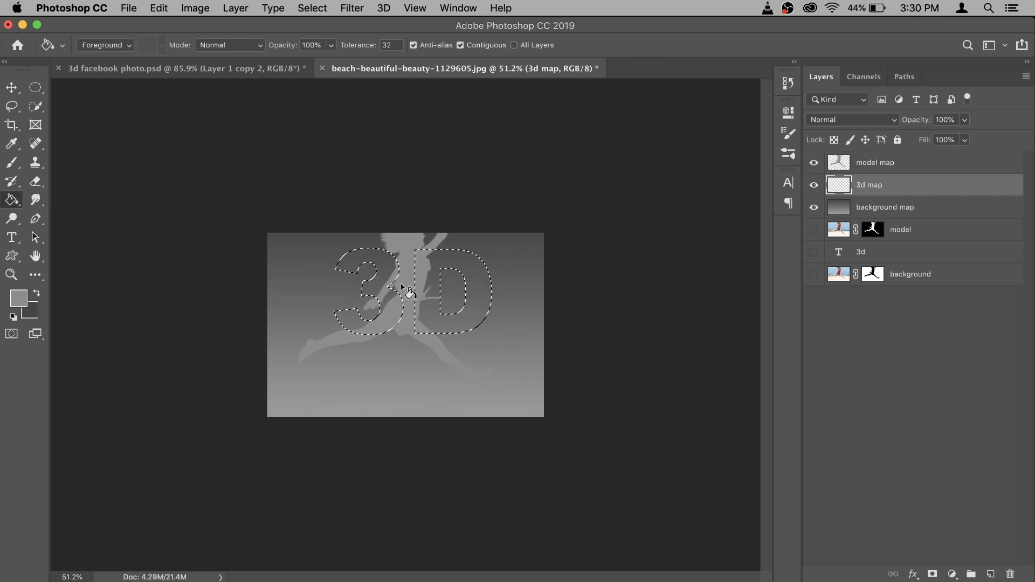
key(alt)
alt+click(477, 330)
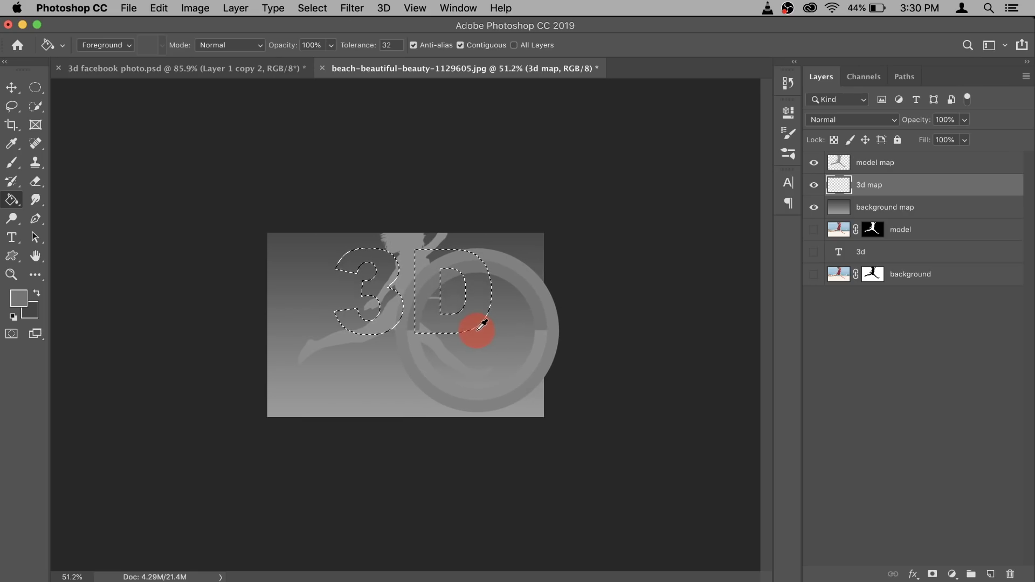
click(479, 295)
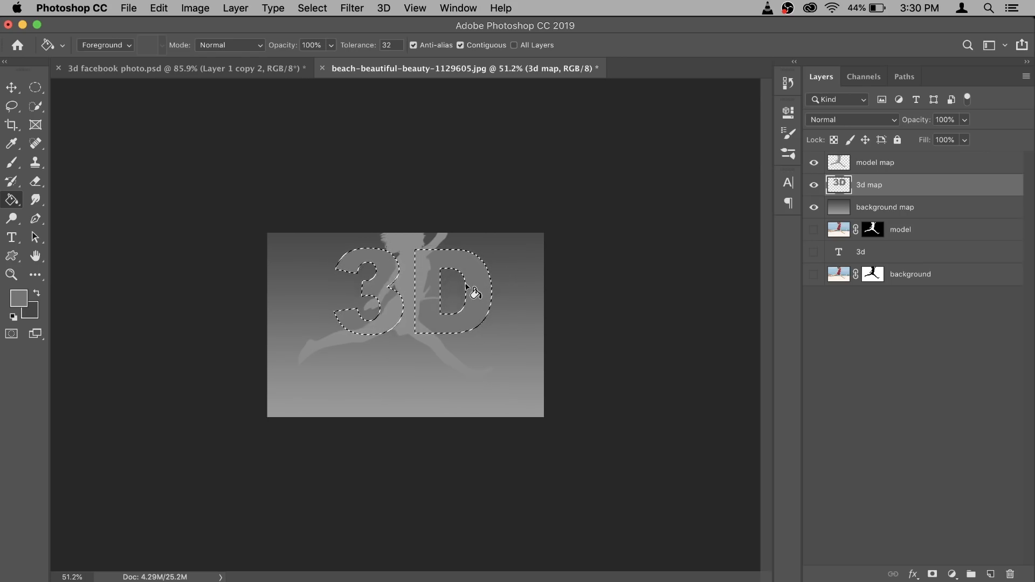
click(312, 8)
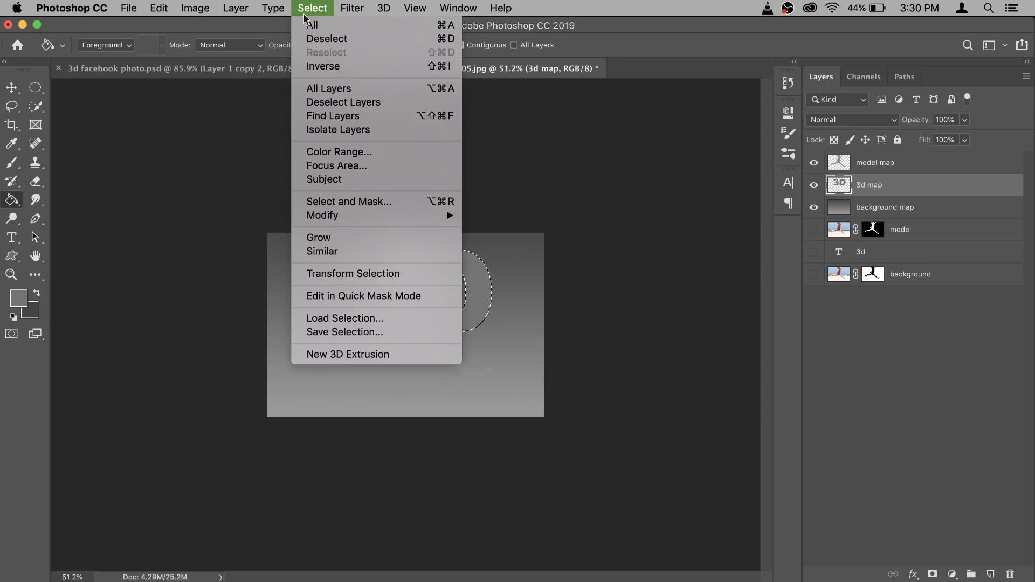
click(318, 40)
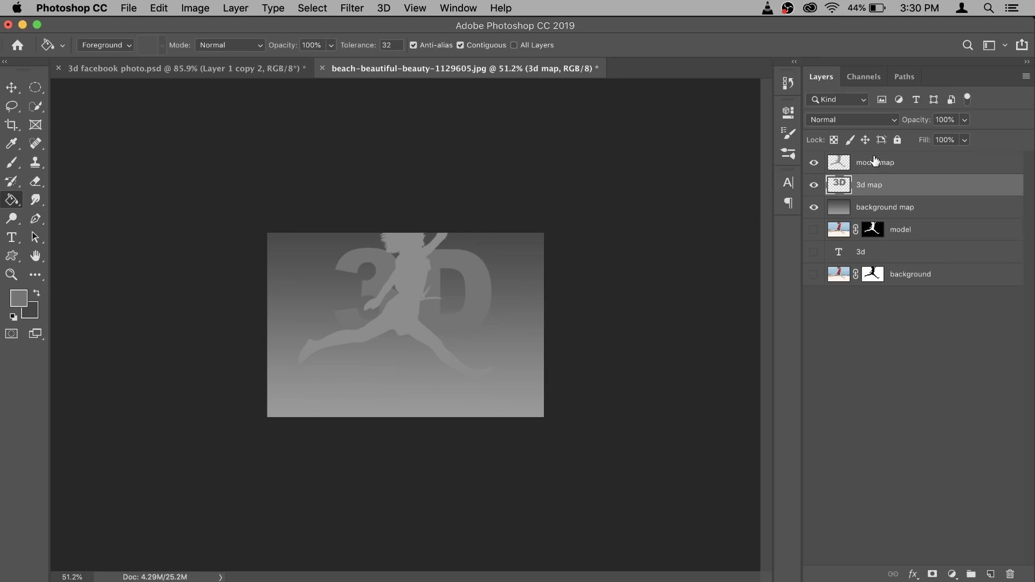
Hide the three map layers, show the model, 3d and background layers, and save a PNG copy as "word 3d.png"
drag(815, 162, 813, 276)
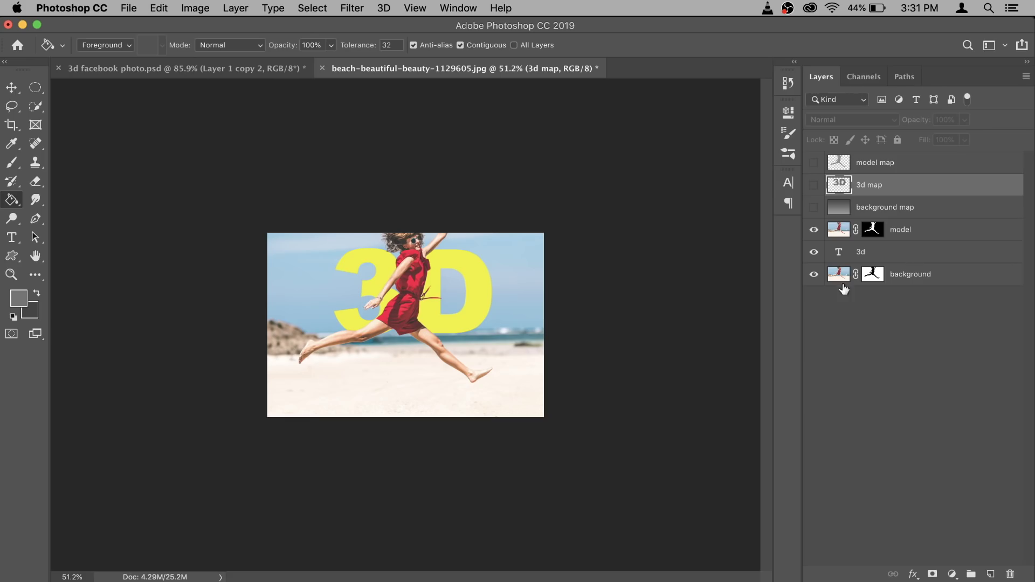
click(128, 8)
click(147, 158)
click(505, 345)
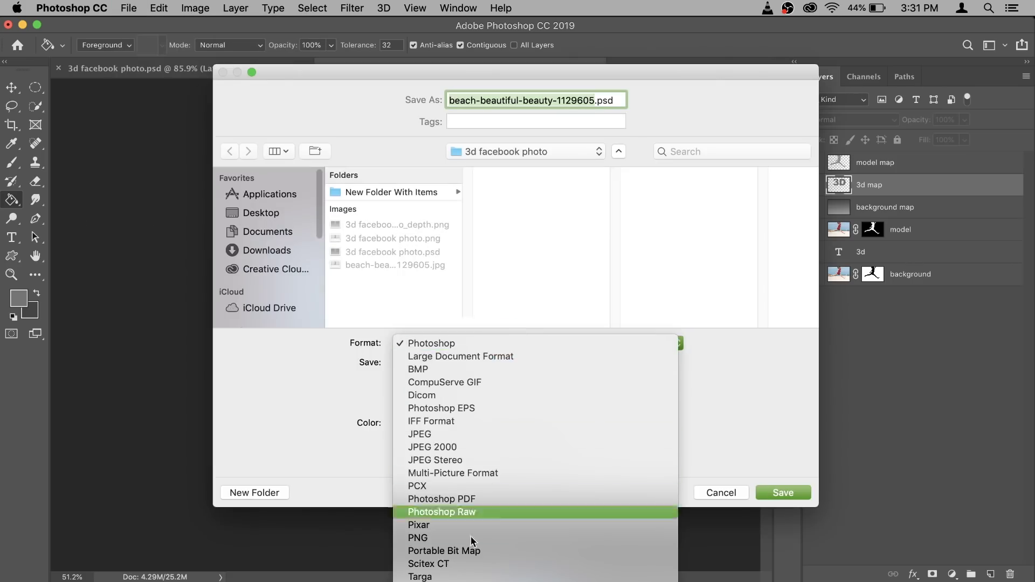
click(475, 537)
text(word 3d.png)
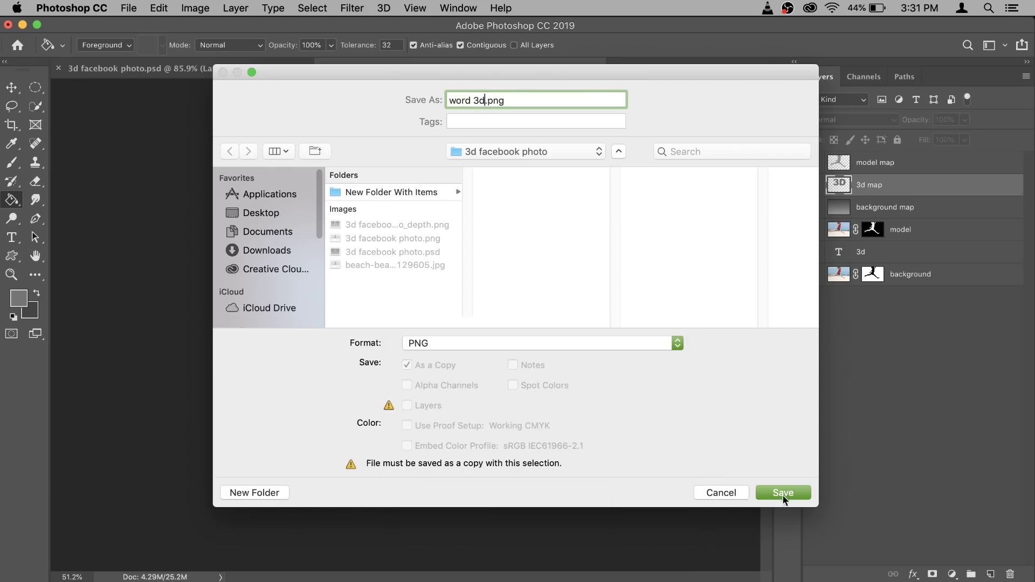
click(783, 492)
click(587, 284)
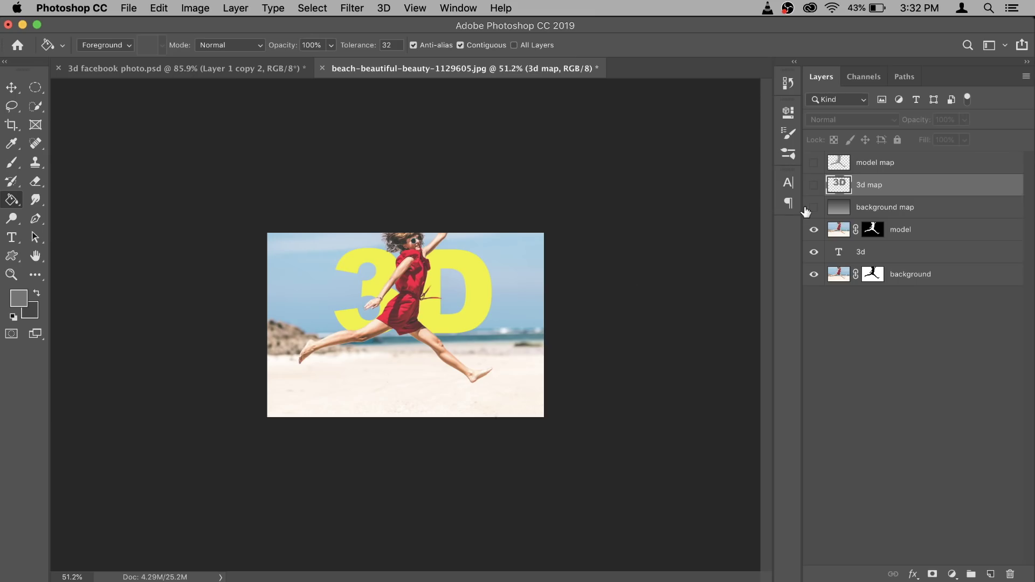
Show the background map, 3d map and model map layers and save the depth map as a PNG named "word 3d_depth.png"
drag(817, 212, 814, 163)
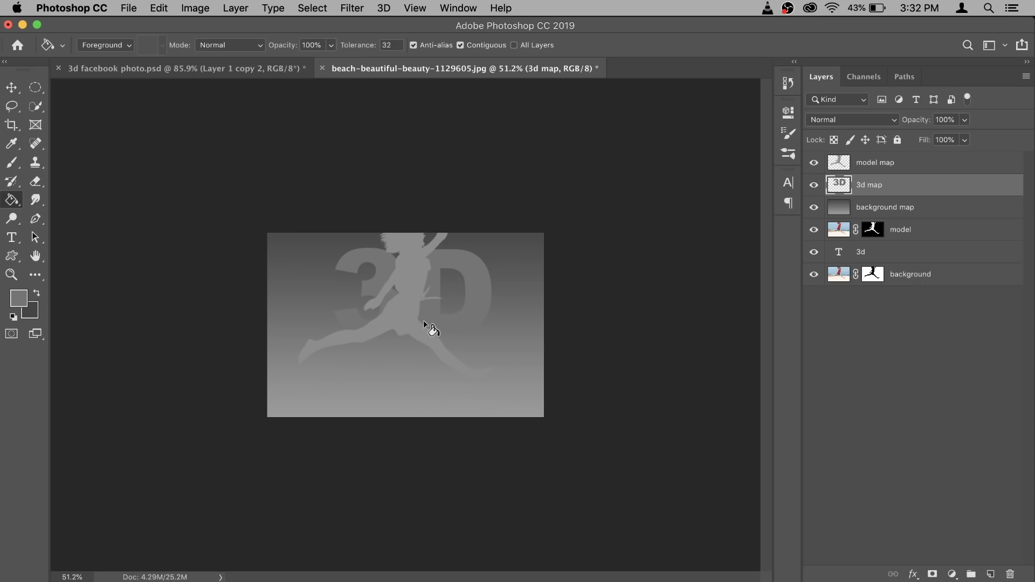
click(124, 10)
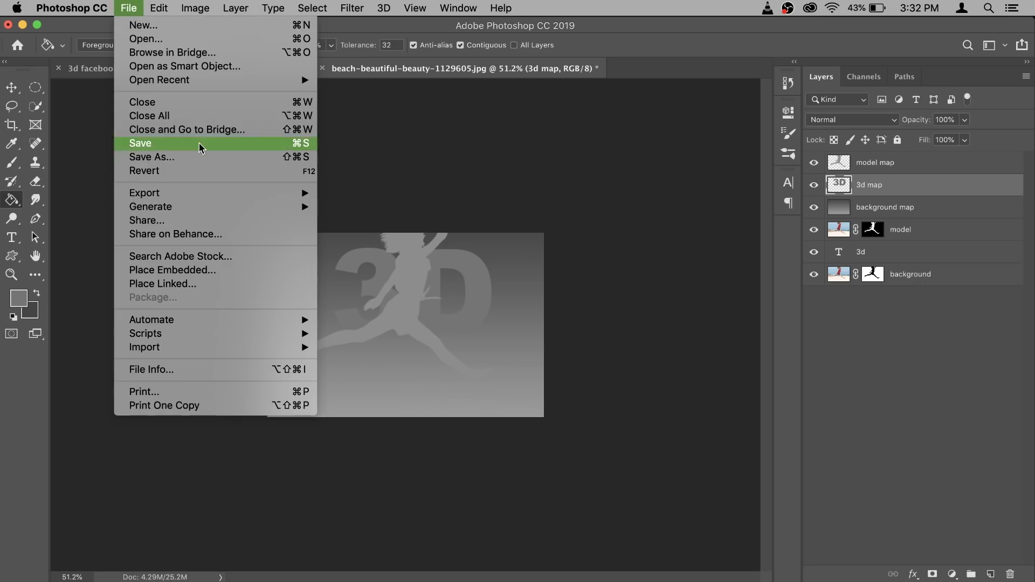
click(162, 158)
click(531, 341)
click(422, 544)
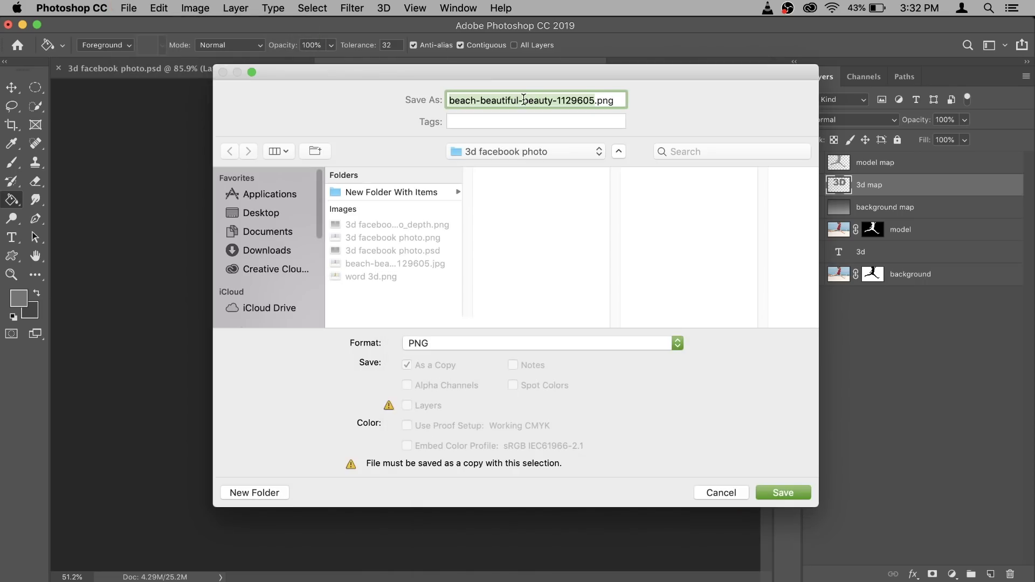
text(word 3d_d)
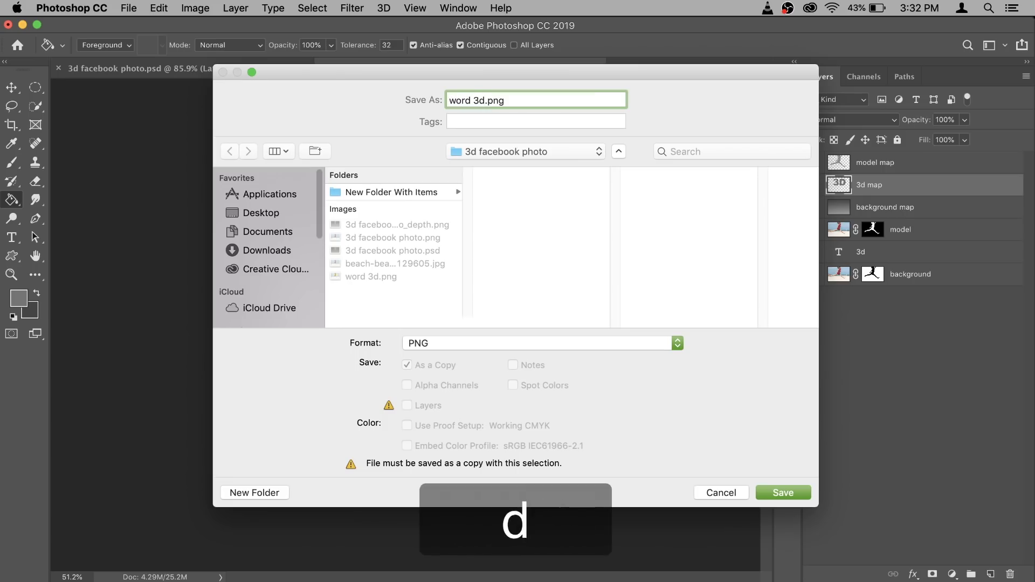
text(epth)
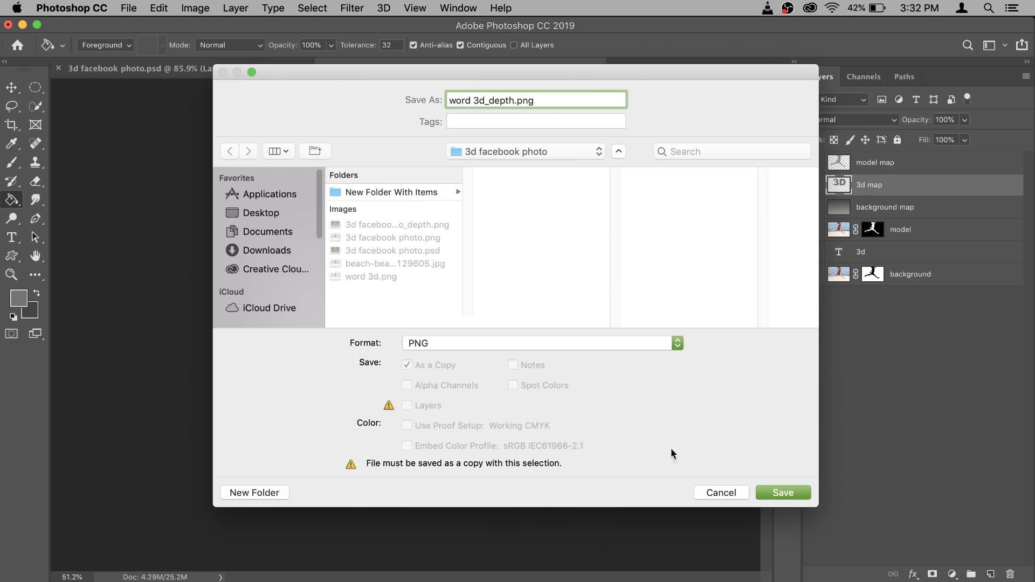
click(787, 492)
click(622, 283)
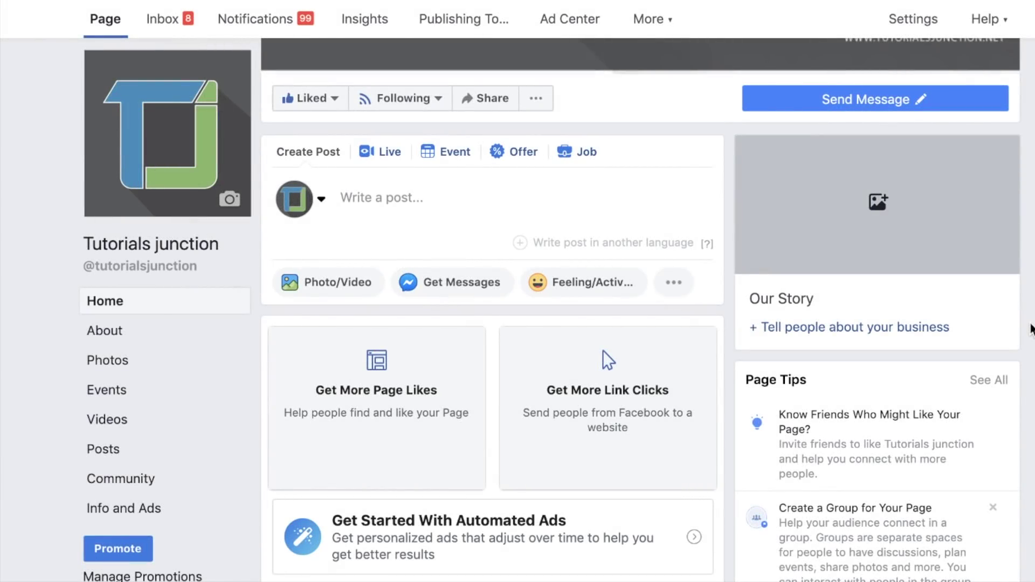
On the Tutorials junction Facebook page, start a photo post and upload "word 3d.png" together with "word 3d_depth.png"
click(324, 281)
click(436, 205)
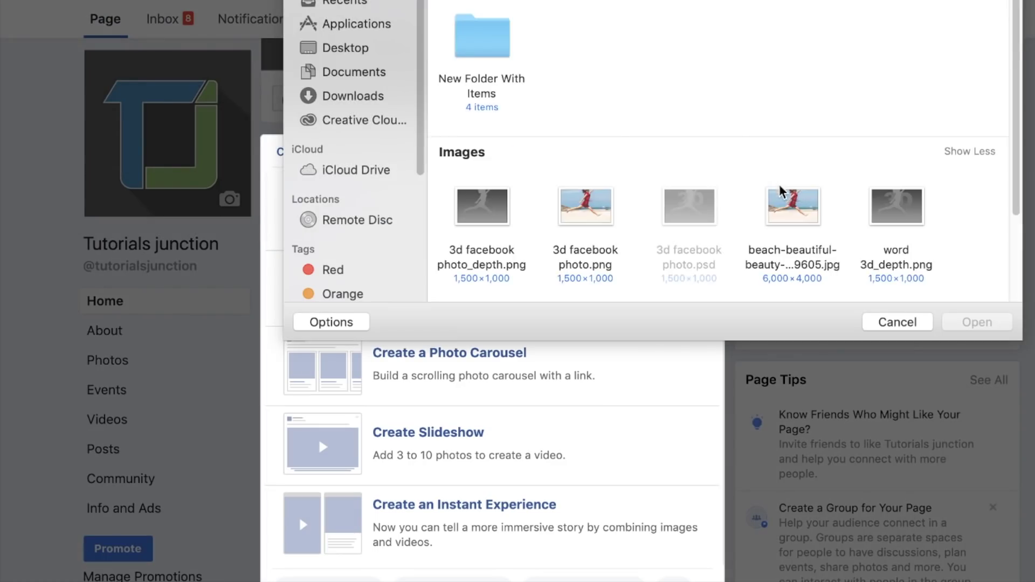
scroll(788, 192, down, 3)
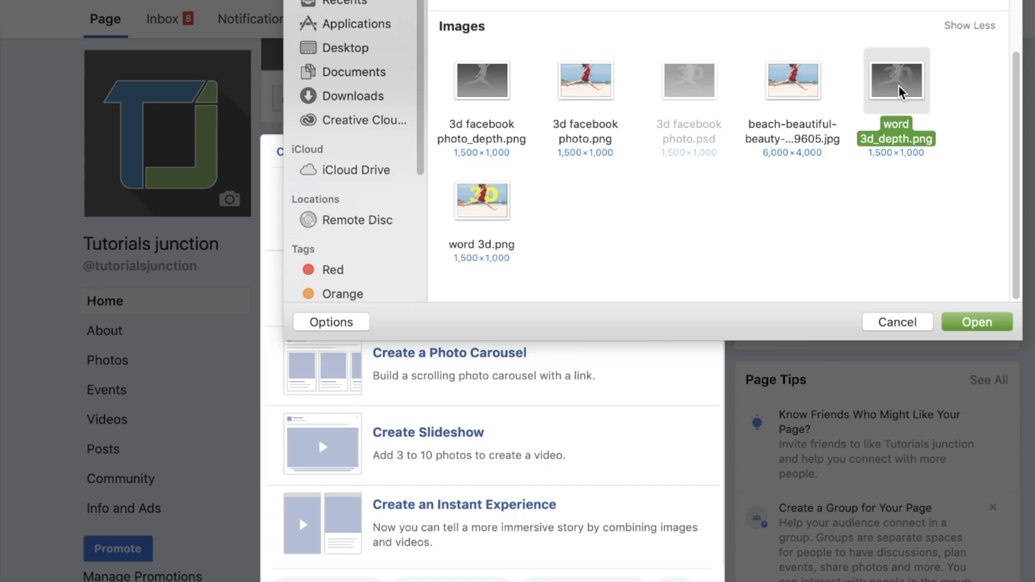
super+click(500, 212)
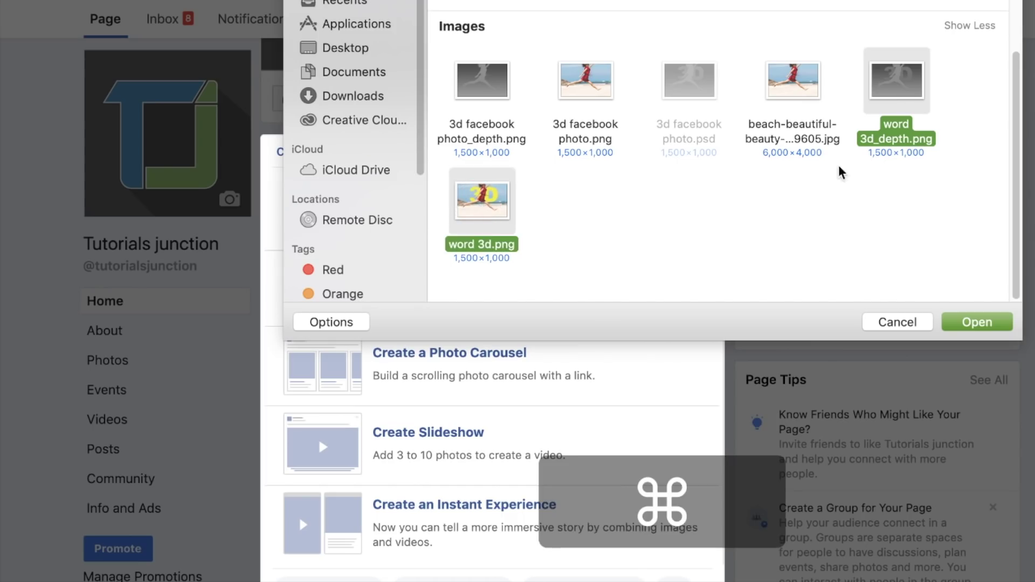
click(975, 323)
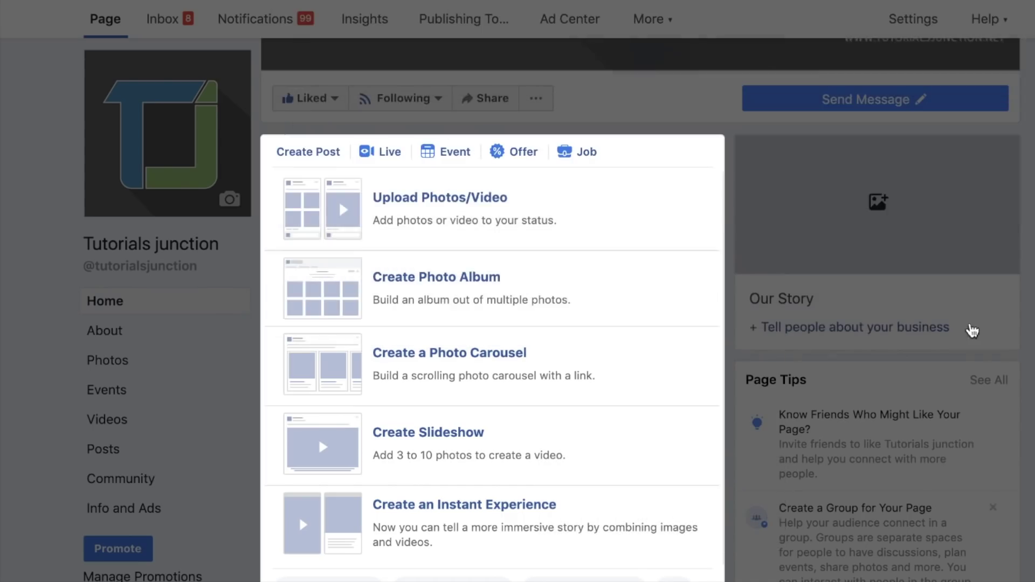